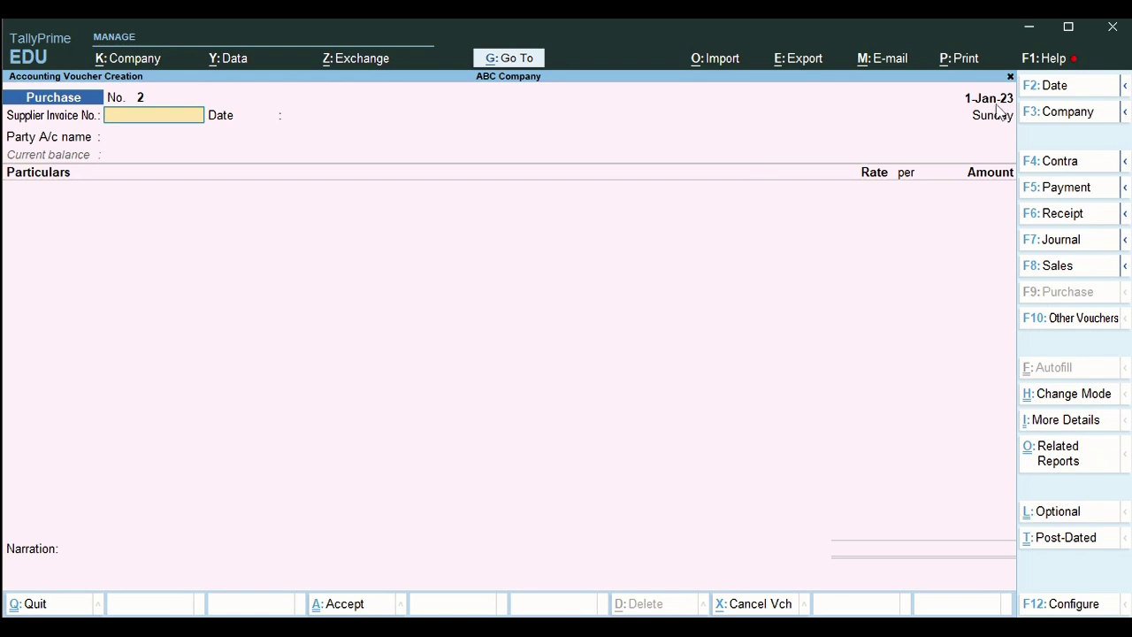
- Enter supplier invoice number 0123 on the purchase voucher and keep 1-Jan-23 as its date
{"action": "type", "text": "0123"}
{"action": "key", "text": "Return"}
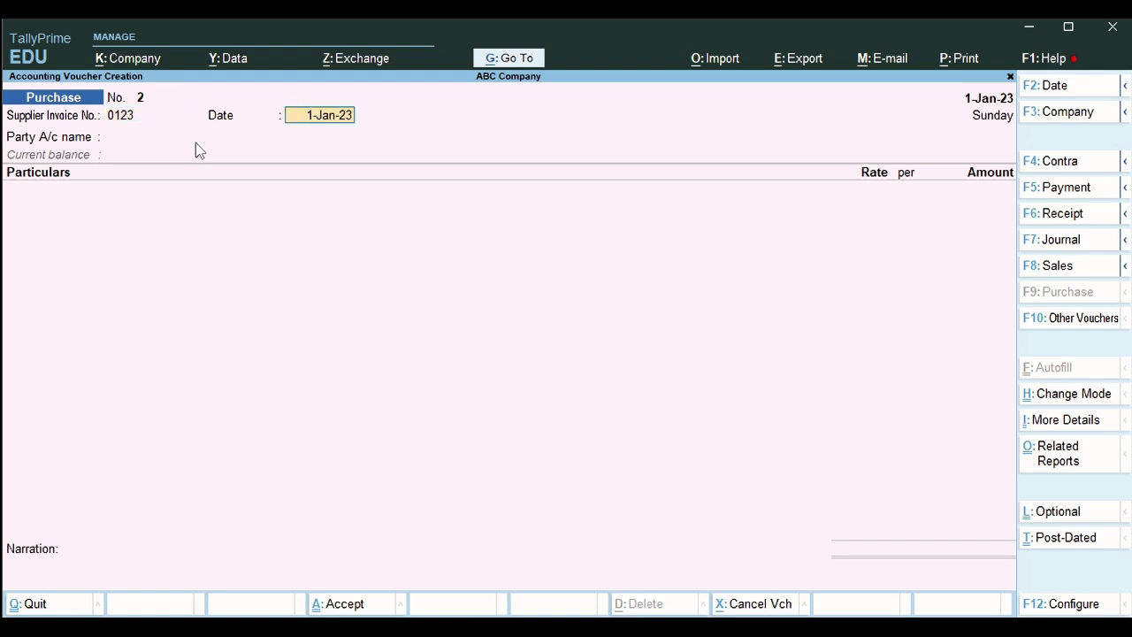
{"action": "key", "text": "Return"}
- Choose Grand Stationery Showroom as the party account and accept the receipt and party details without additions
{"action": "key", "text": "Down"}
{"action": "key", "text": "Down"}
{"action": "key", "text": "Down"}
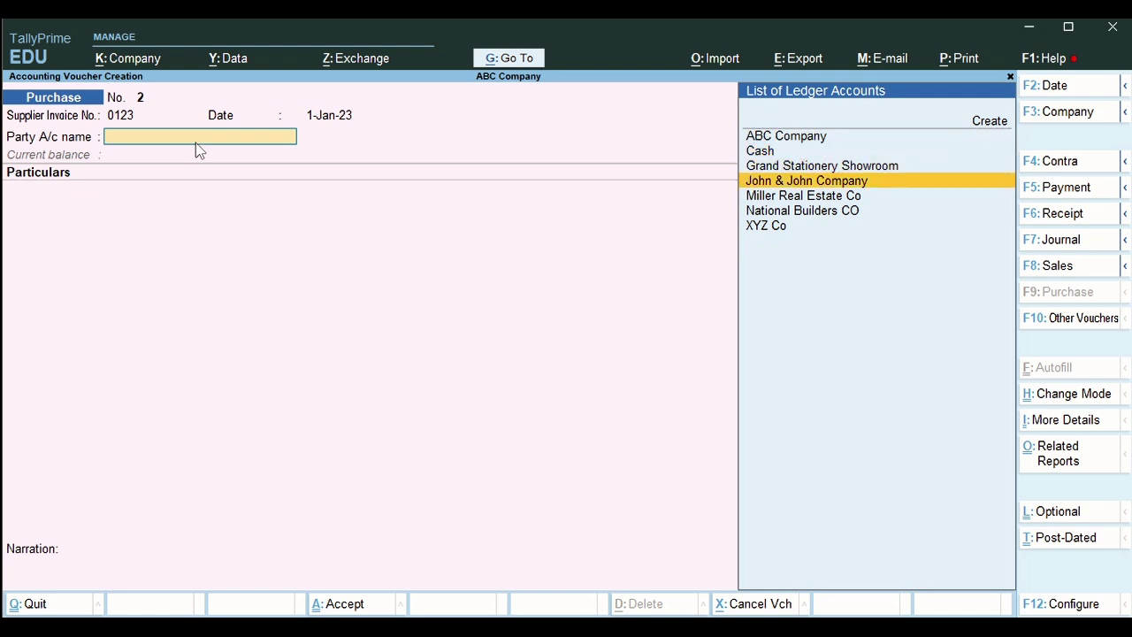
{"action": "key", "text": "Up"}
{"action": "key", "text": "Return"}
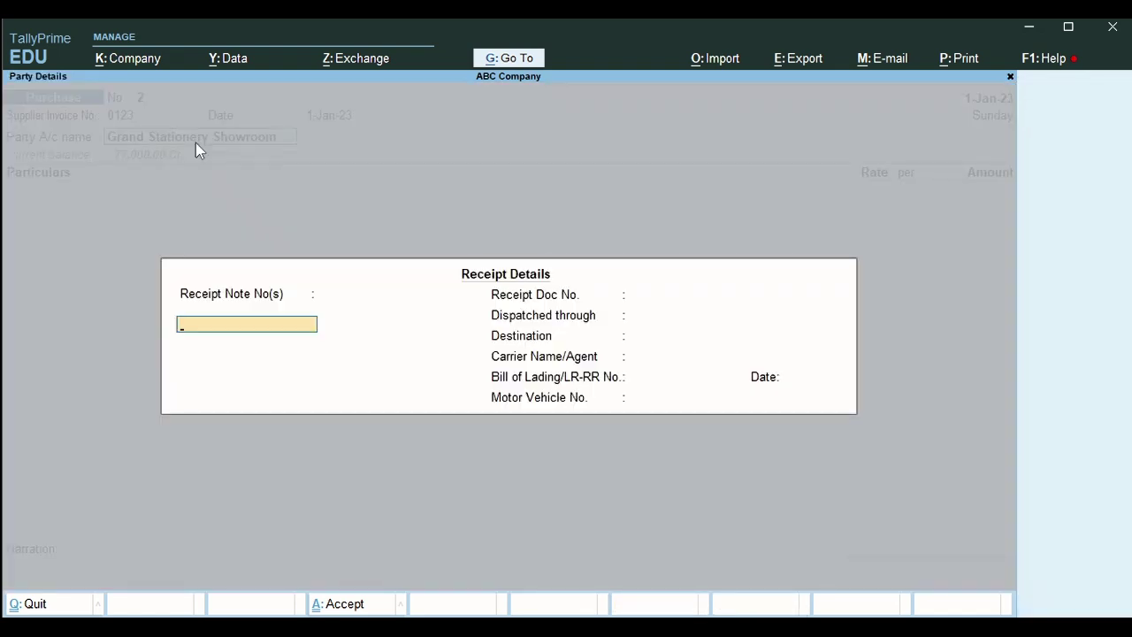
{"action": "key", "text": "ctrl+a"}
{"action": "key", "text": "ctrl+a"}
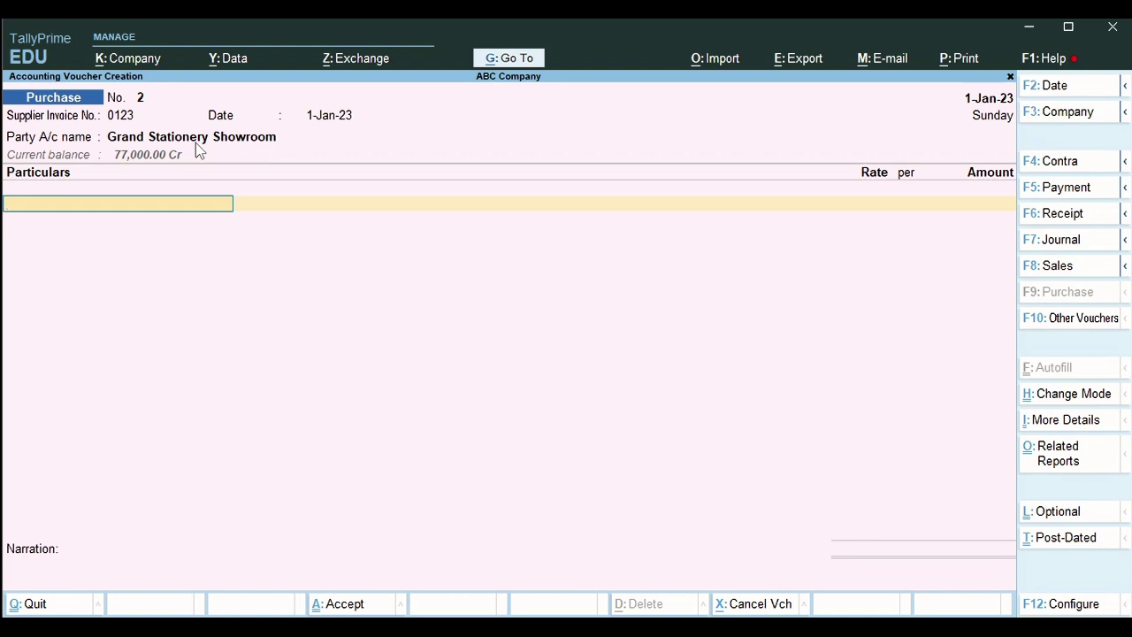
- Choose the Machinery ledger as the first line of the purchase voucher's particulars
{"action": "type", "text": "Mach"}
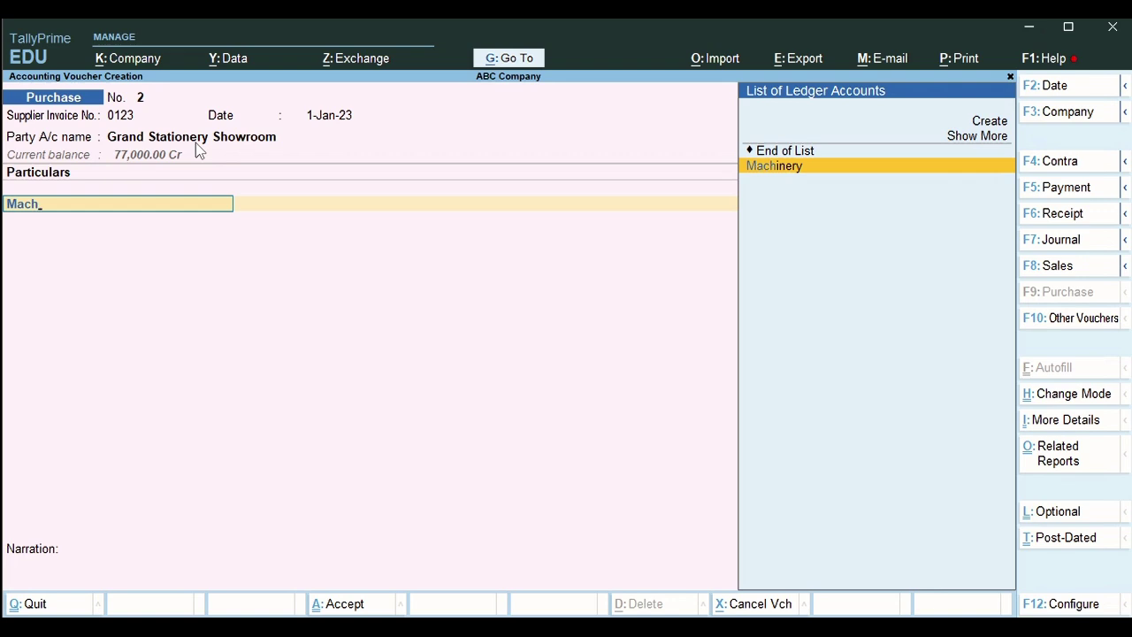
{"action": "key", "text": "Return"}
{"action": "key", "text": "BackSpace"}
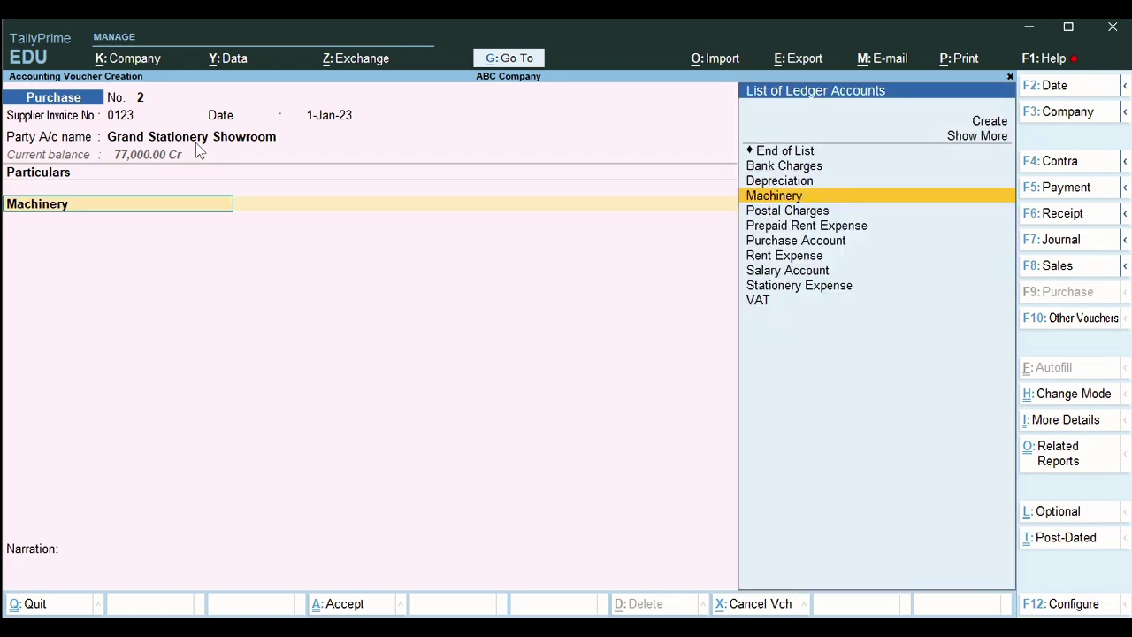
- Open the Machinery ledger for alteration and review its group, taxability, tax rate and type of supply
{"action": "key", "text": "ctrl+Return"}
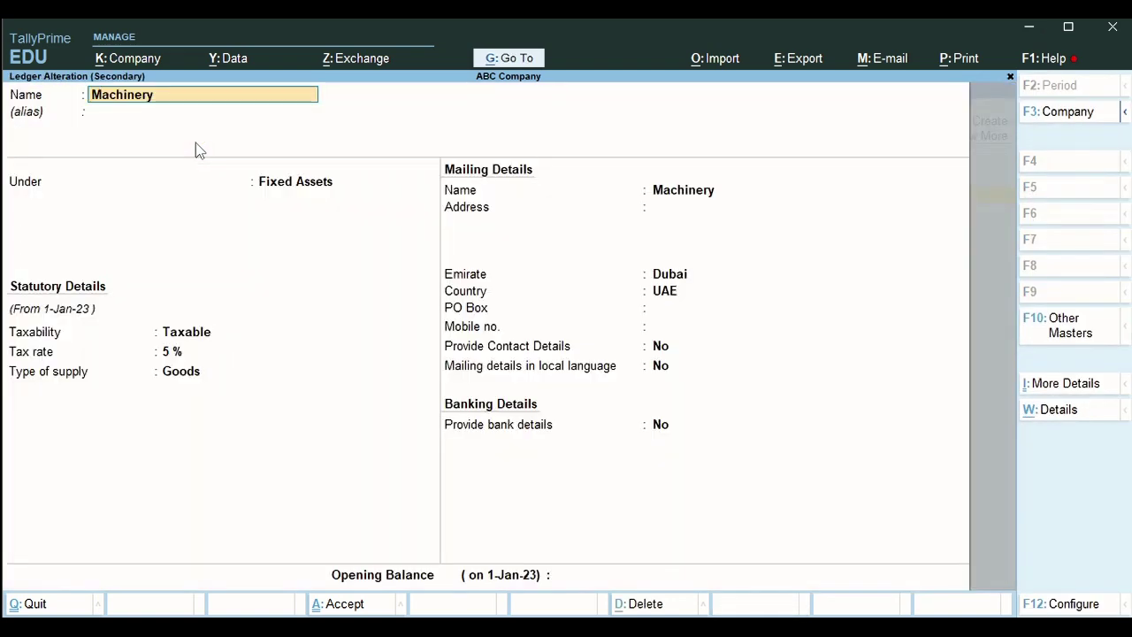
{"action": "key", "text": "Return"}
{"action": "key", "text": "Return"}
{"action": "key", "text": "Return"}
{"action": "key", "text": "Return"}
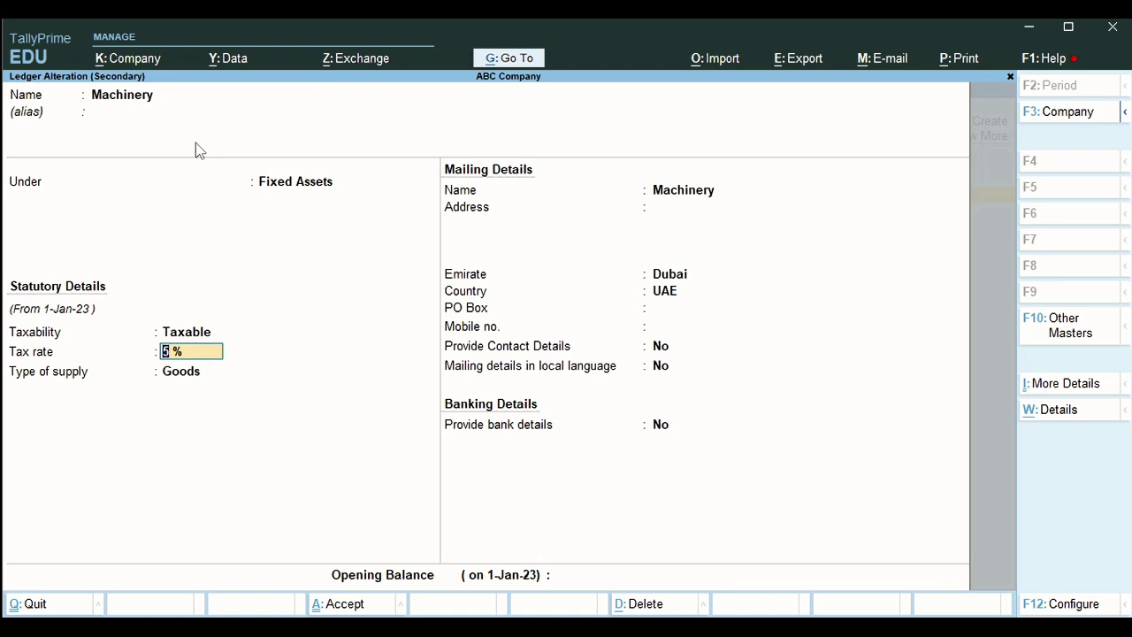
{"action": "key", "text": "Return"}
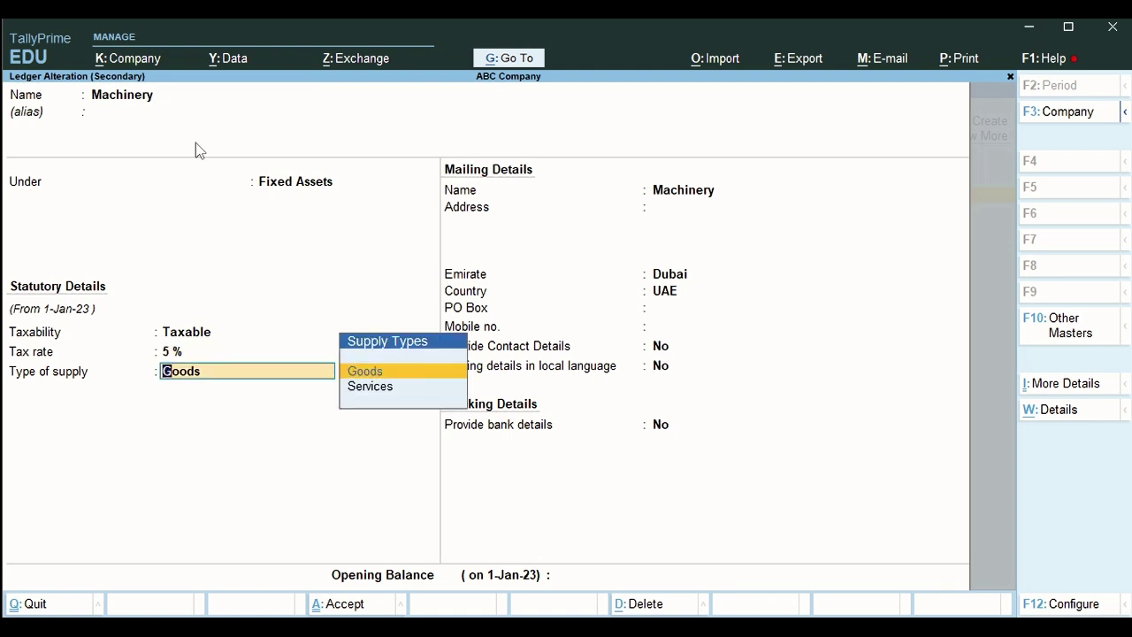
{"action": "key", "text": "Return"}
- Go through the Machinery ledger's mailing and banking details, keeping Dubai and UAE, and return to the purchase voucher
{"action": "key", "text": "Return"}
{"action": "key", "text": "Return"}
{"action": "key", "text": "Return"}
{"action": "key", "text": "Return"}
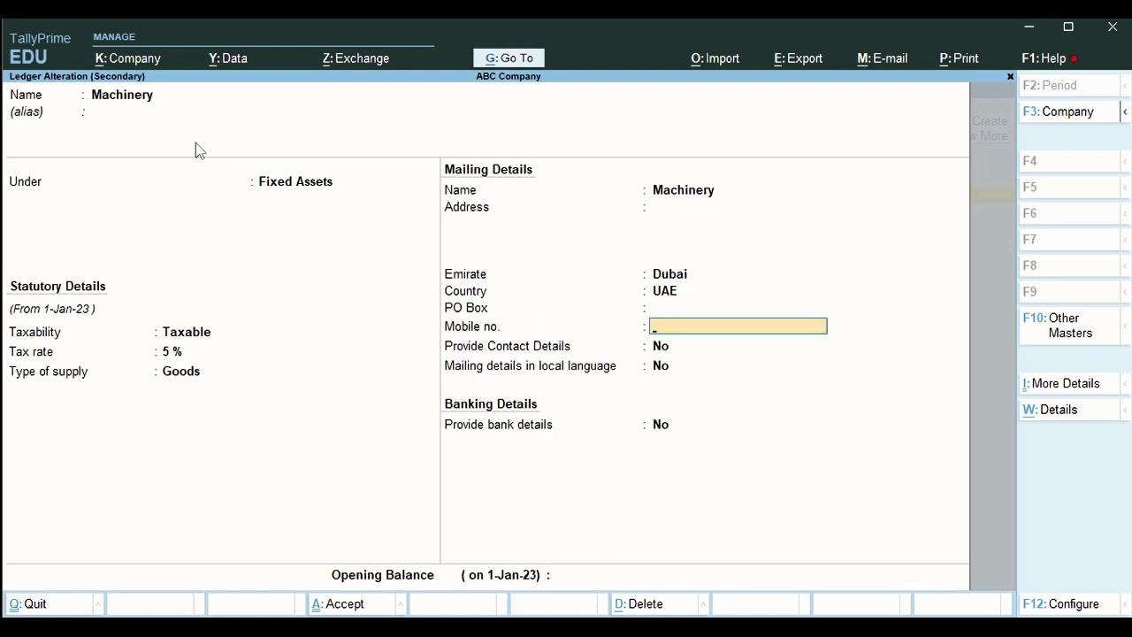
{"action": "key", "text": "BackSpace"}
{"action": "key", "text": "BackSpace"}
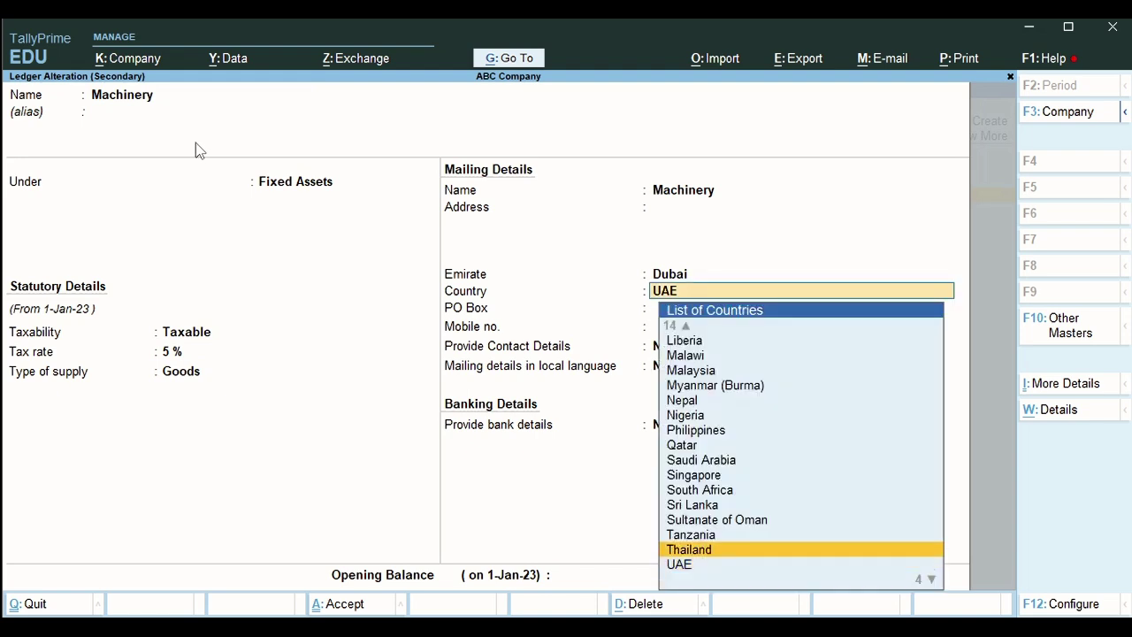
{"action": "key", "text": "Down"}
{"action": "key", "text": "Return"}
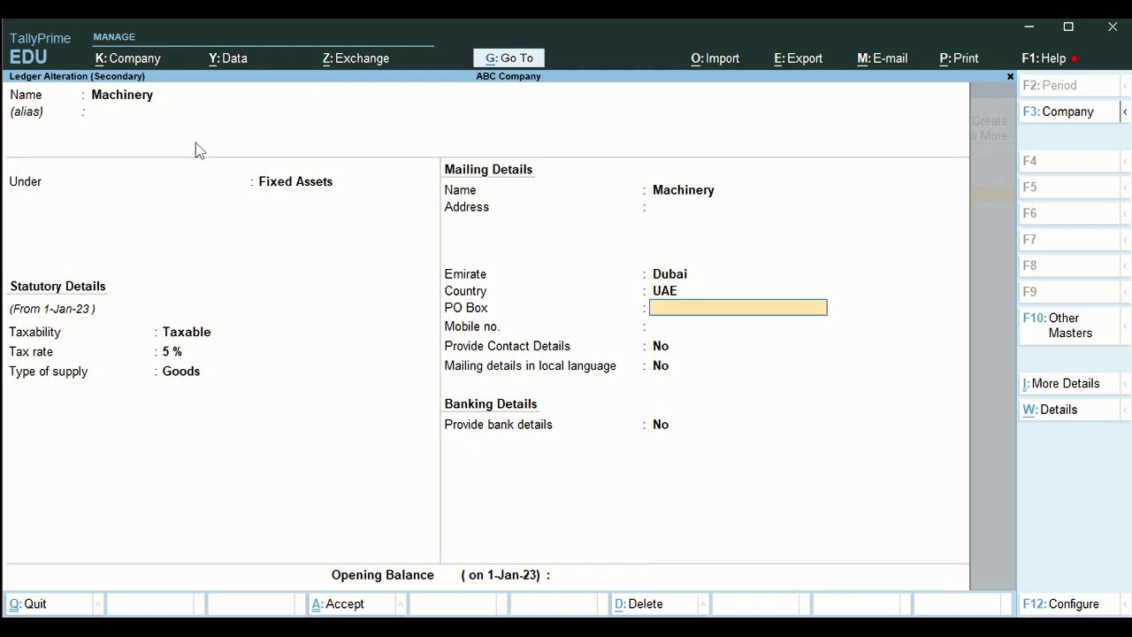
{"action": "key", "text": "BackSpace"}
{"action": "key", "text": "BackSpace"}
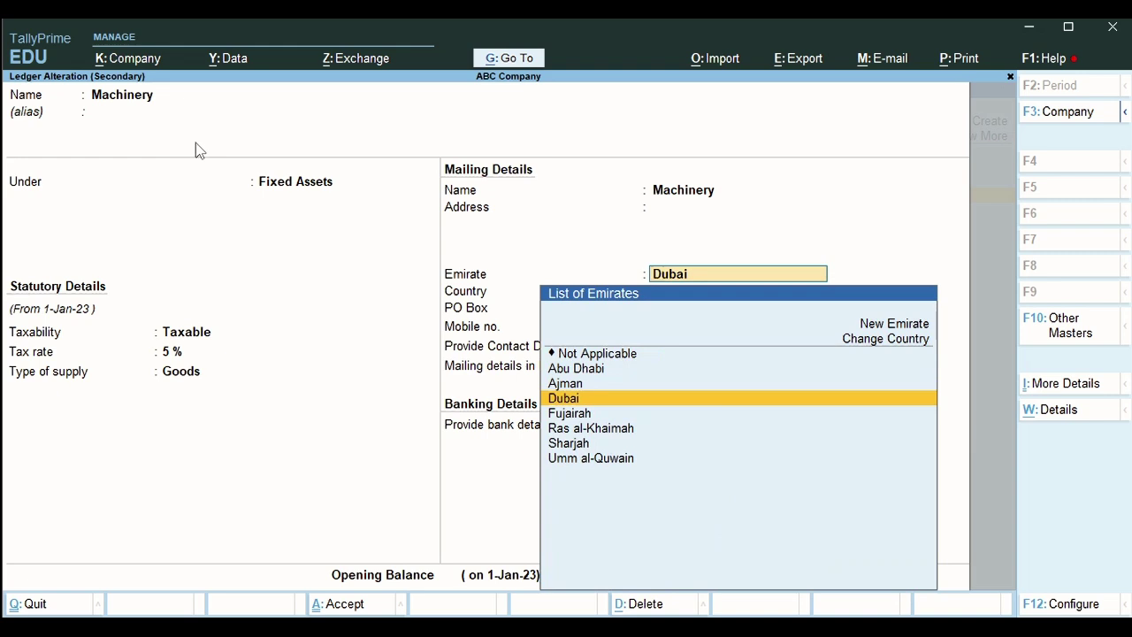
{"action": "key", "text": "Return"}
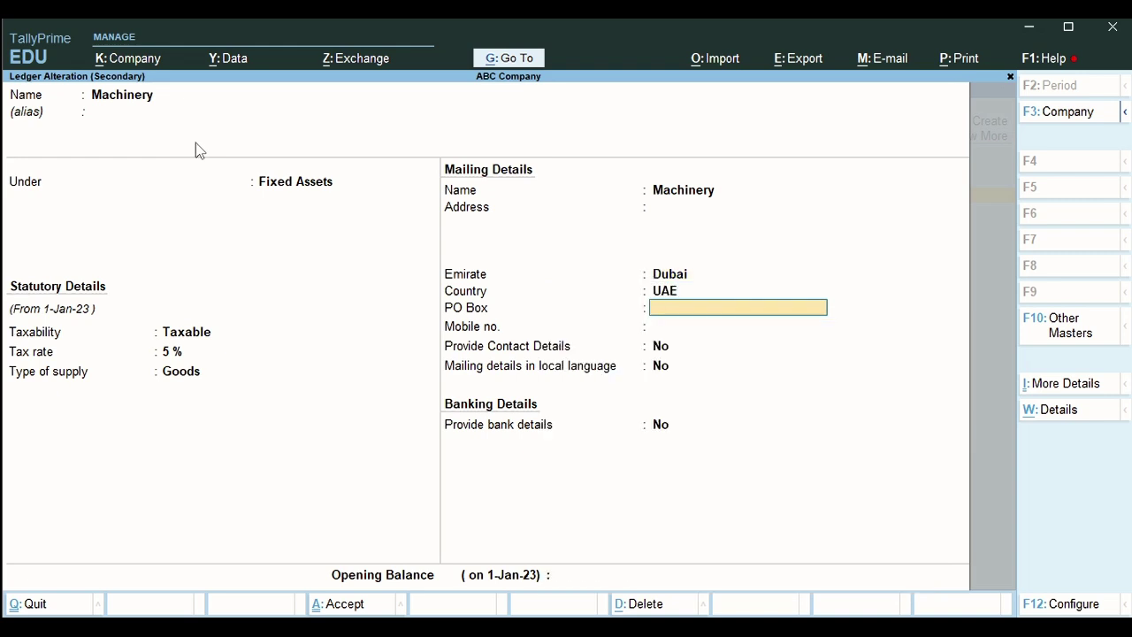
{"action": "key", "text": "Return"}
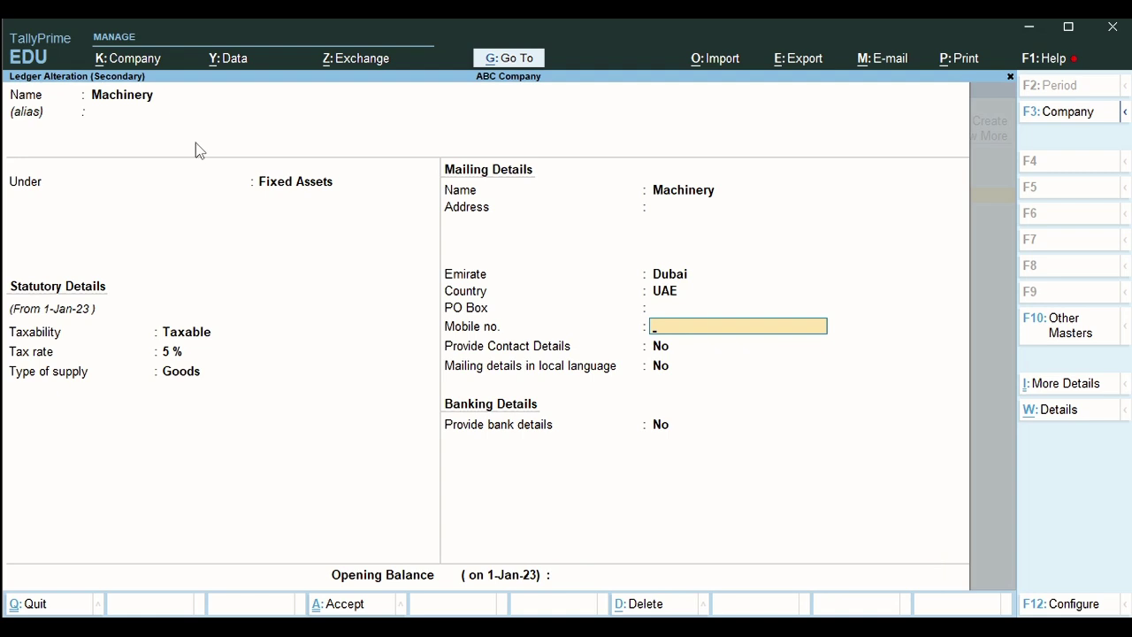
{"action": "key", "text": "Return"}
{"action": "key", "text": "Return"}
{"action": "key", "text": "Return"}
{"action": "key", "text": "Return"}
{"action": "key", "text": "Return"}
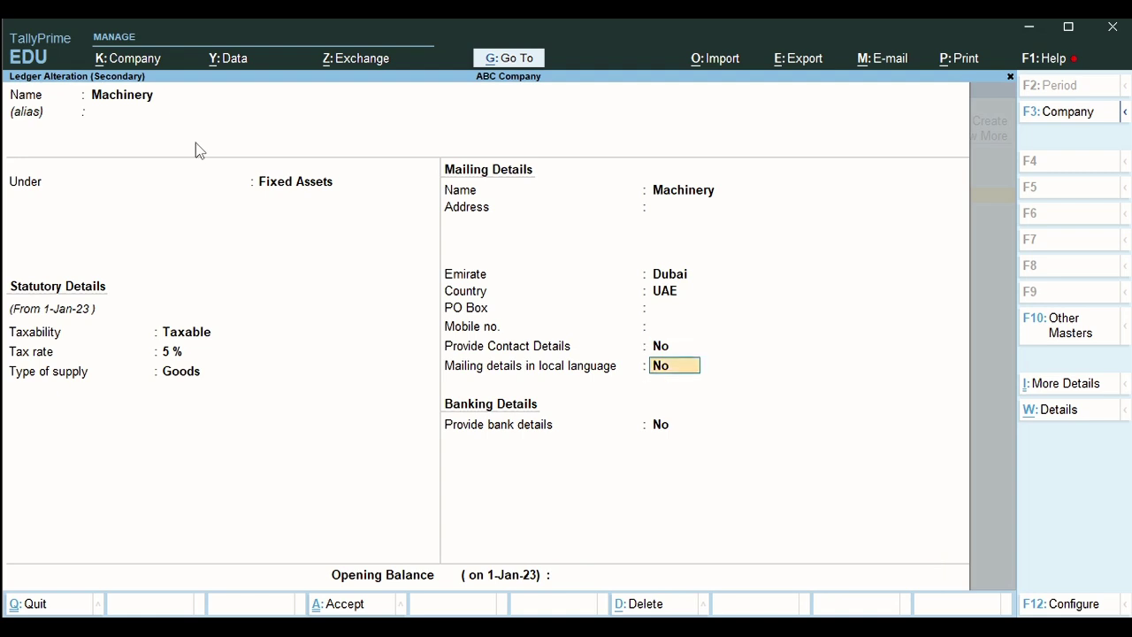
{"action": "key", "text": "Return"}
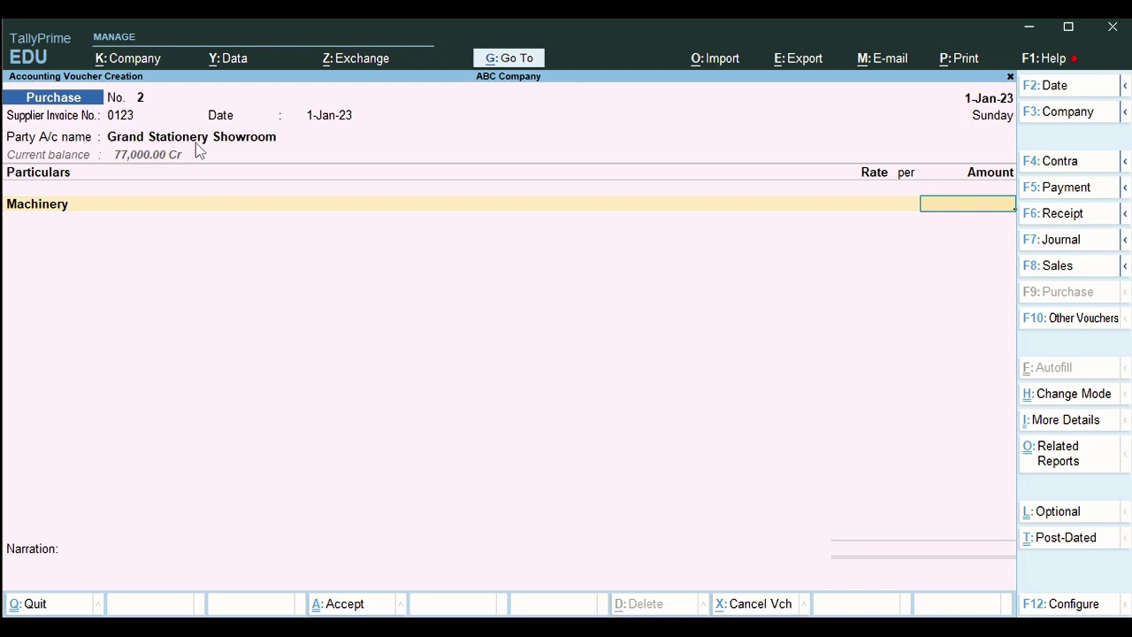
- Enter 20000 as the Machinery amount and add a VAT ledger line with its calculated amount
{"action": "type", "text": "20000"}
{"action": "key", "text": "Return"}
{"action": "type", "text": "Va"}
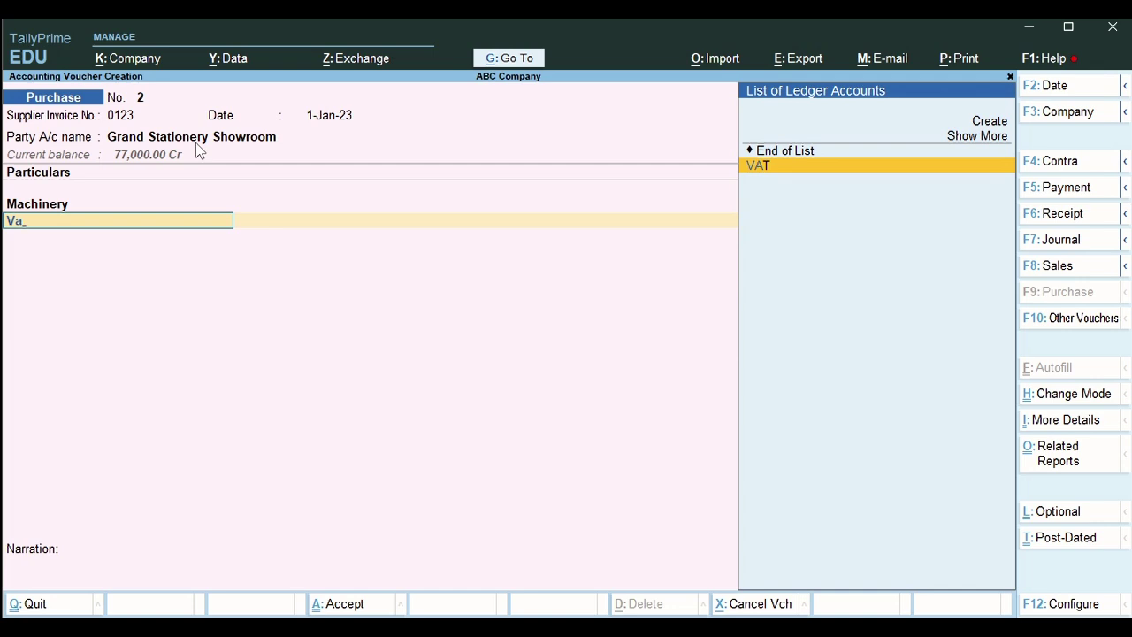
{"action": "key", "text": "Return"}
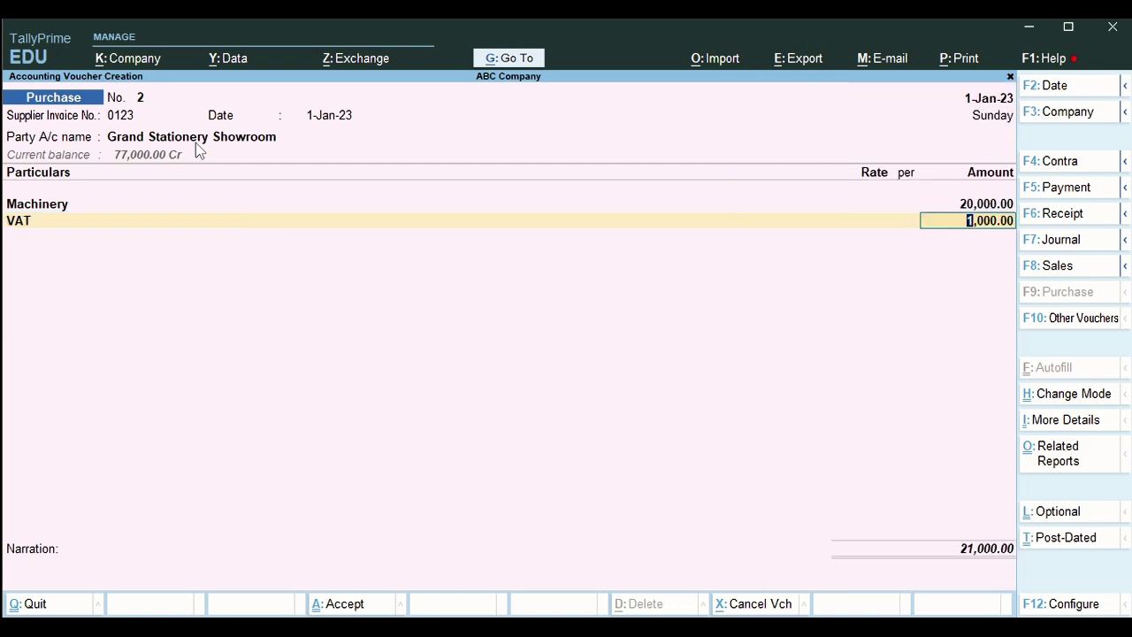
{"action": "key", "text": "Return"}
{"action": "key", "text": "Return"}
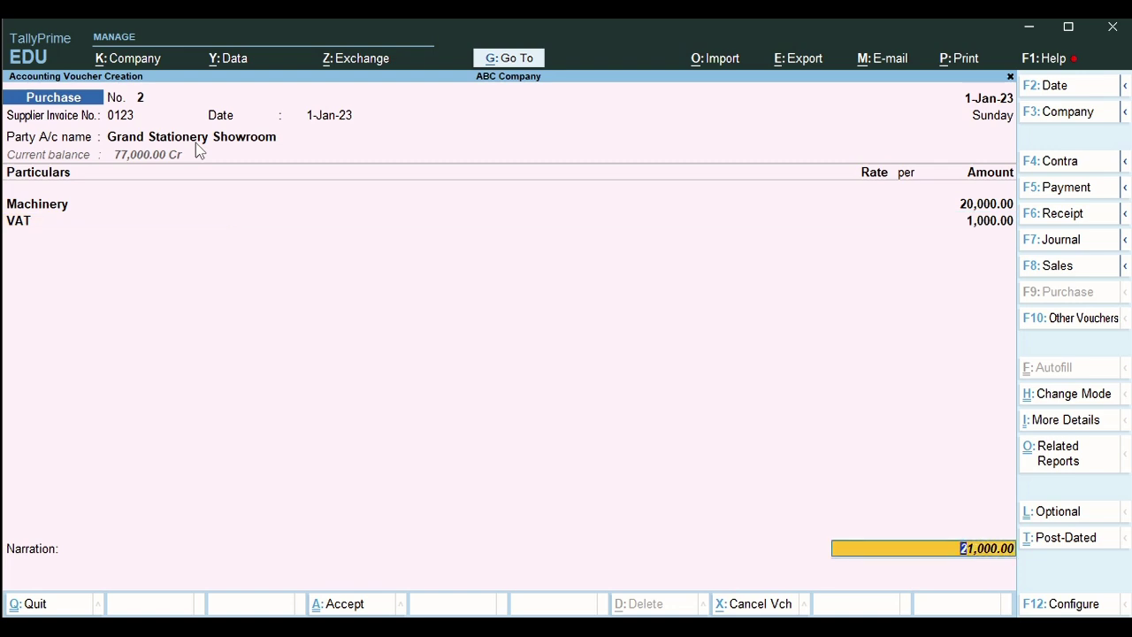
- Enter the narration "Purchase of machinery with 5 yrs life span and 1000 AED as scrap ." and save the purchase voucher
{"action": "key", "text": "Return"}
{"action": "key", "text": "Return"}
{"action": "key", "text": "Return"}
{"action": "key", "text": "Return"}
{"action": "key", "text": "Return"}
{"action": "type", "text": "Purch"}
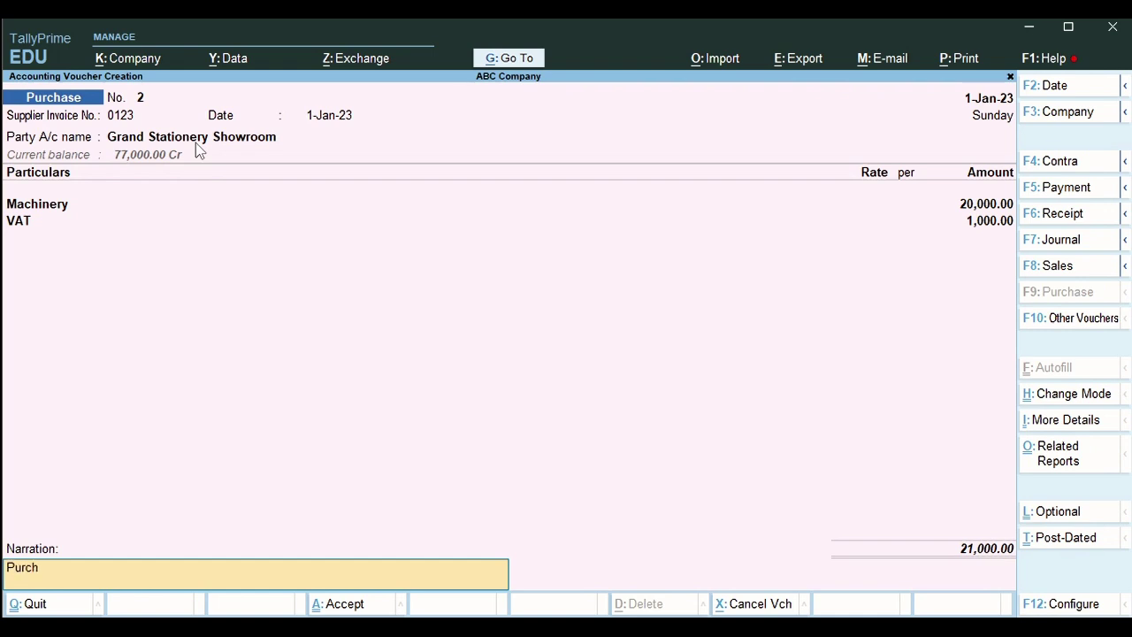
{"action": "type", "text": "ase of machinery with 5 yrs life span and"}
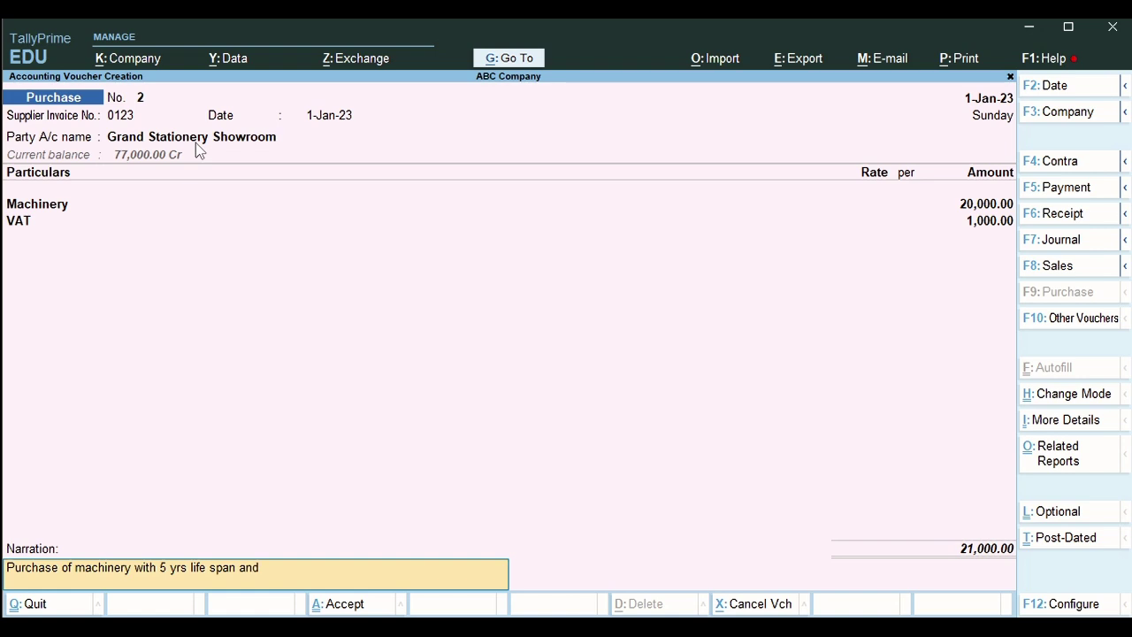
{"action": "type", "text": " 1000 AED as scrap ."}
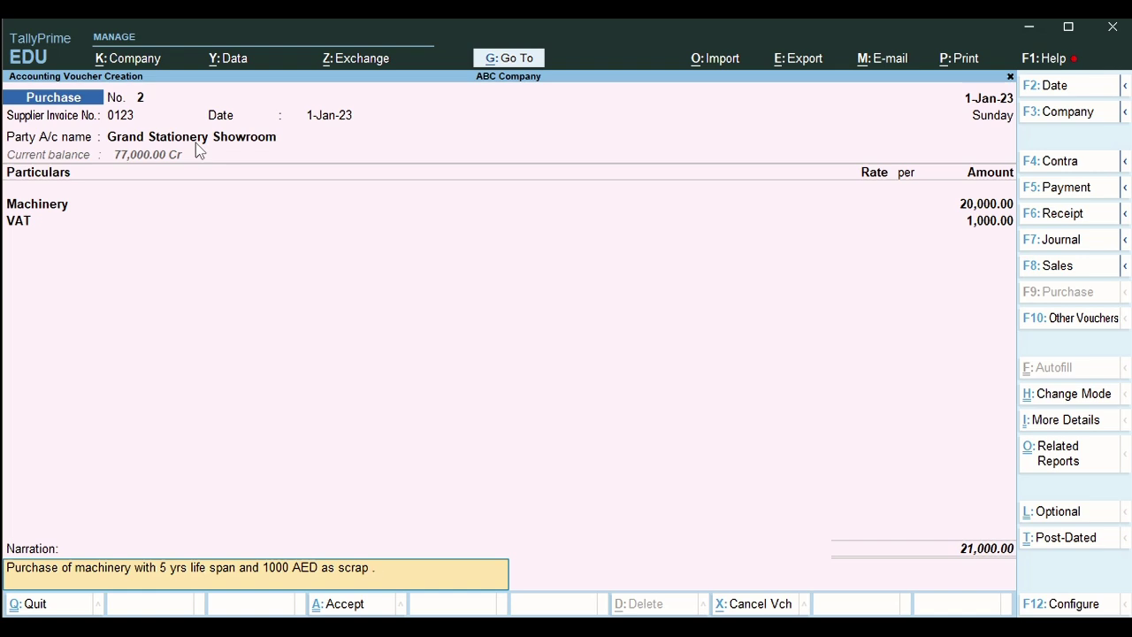
{"action": "key", "text": "Return"}
{"action": "key", "text": "y"}
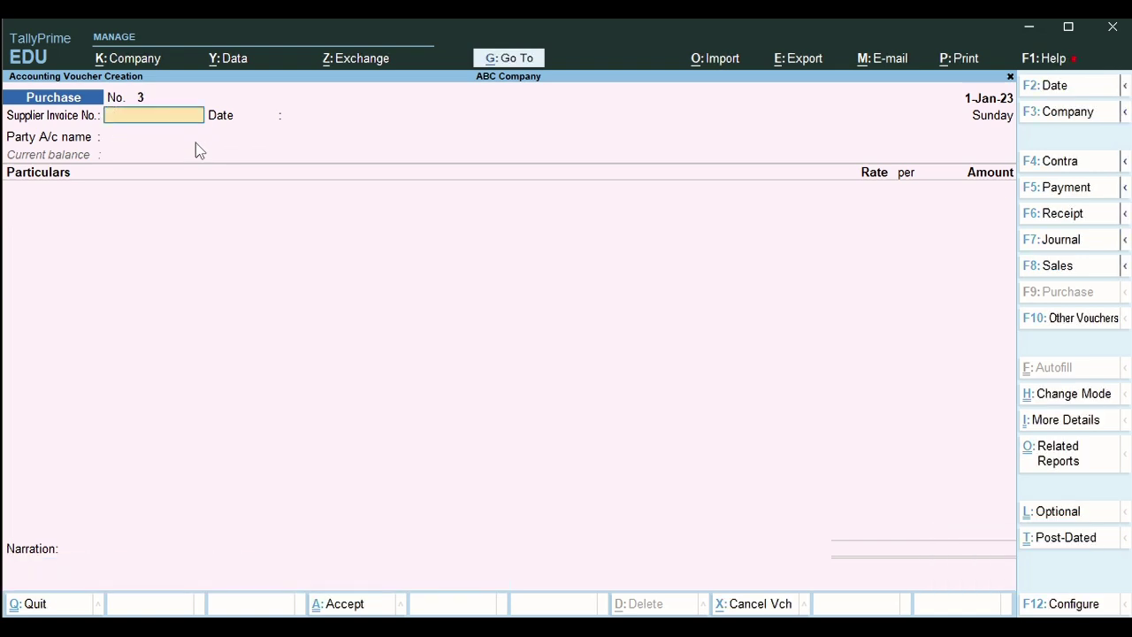
- Start a payment voucher with Cash as the paying account
{"action": "left_click", "coordinate": [1081, 188]}
{"action": "type", "text": "Cash"}
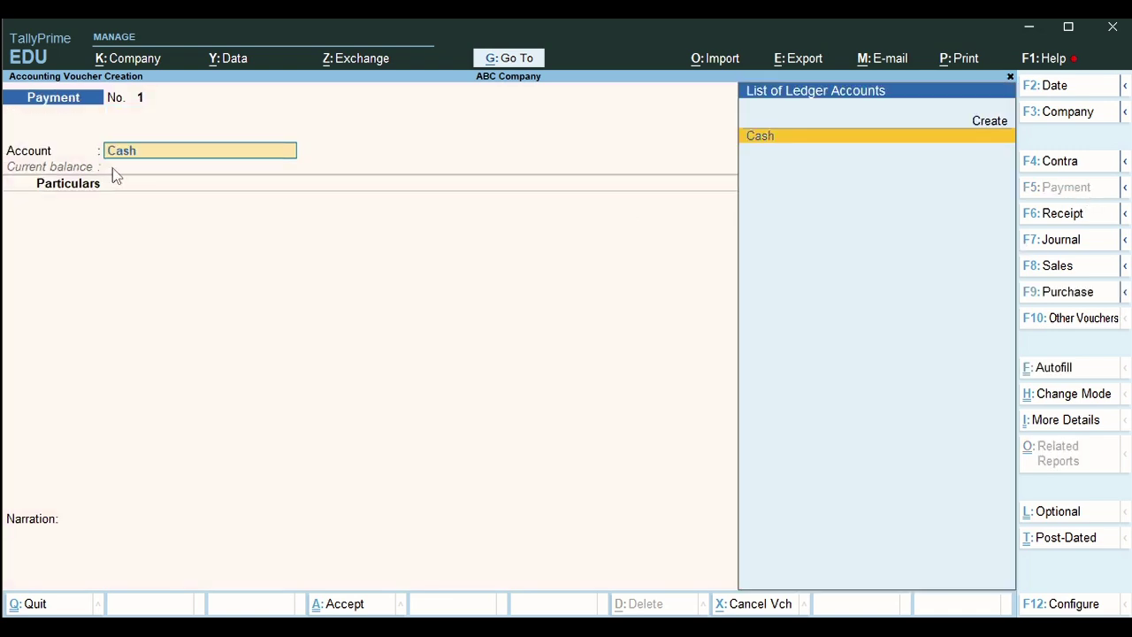
{"action": "key", "text": "Return"}
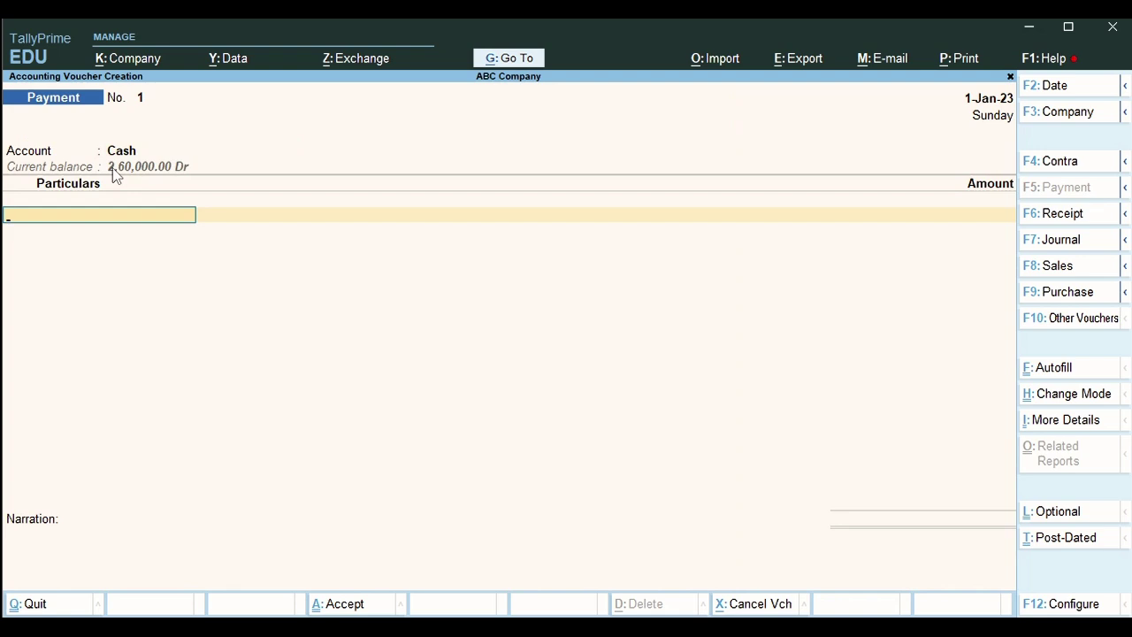
- Add Grand Stationery Showroom to the payment's particulars with an amount of 21,000
{"action": "type", "text": "Gr"}
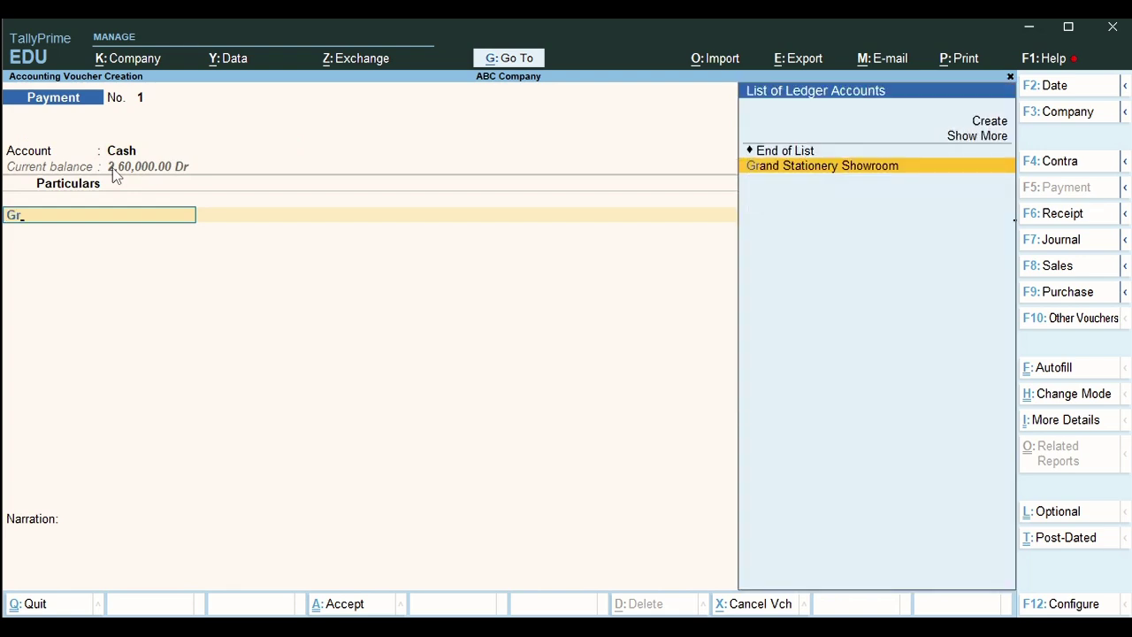
{"action": "key", "text": "Return"}
{"action": "type", "text": "21,000"}
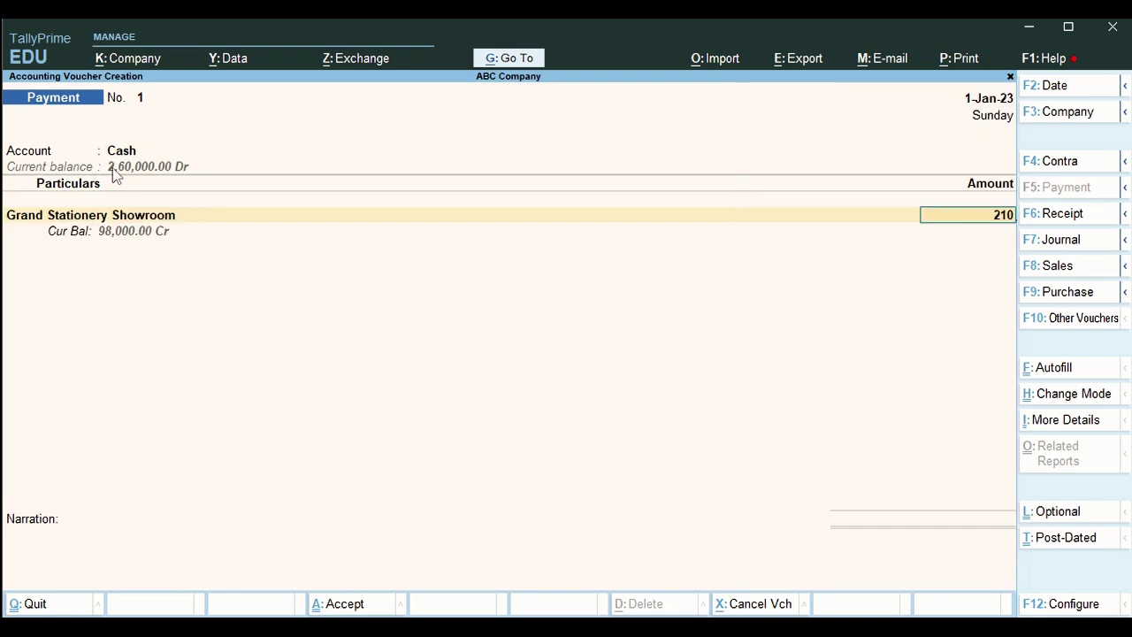
{"action": "key", "text": "Return"}
- Allocate the full payment as Agst Ref against pending bill 0123
{"action": "key", "text": "Return"}
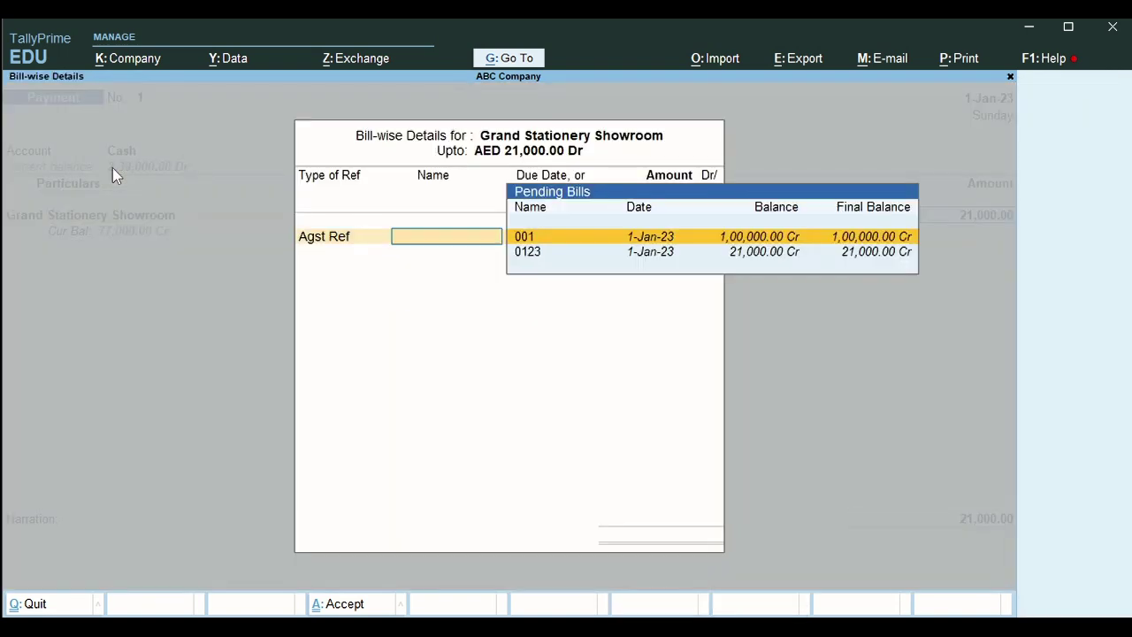
{"action": "key", "text": "Down"}
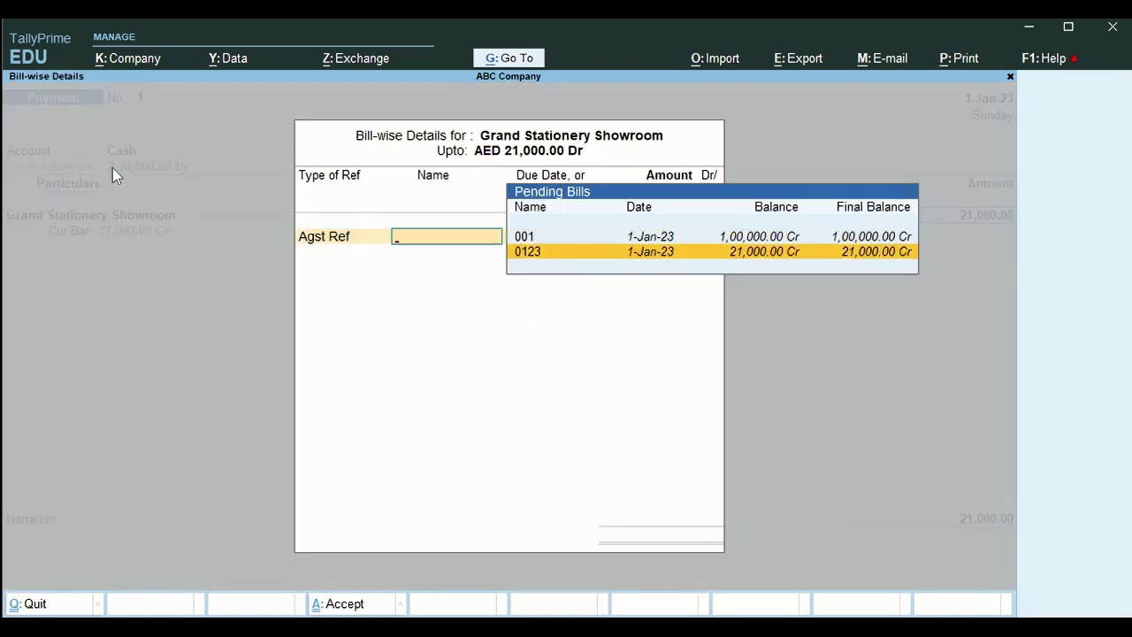
{"action": "key", "text": "Return"}
{"action": "key", "text": "Return"}
{"action": "key", "text": "Return"}
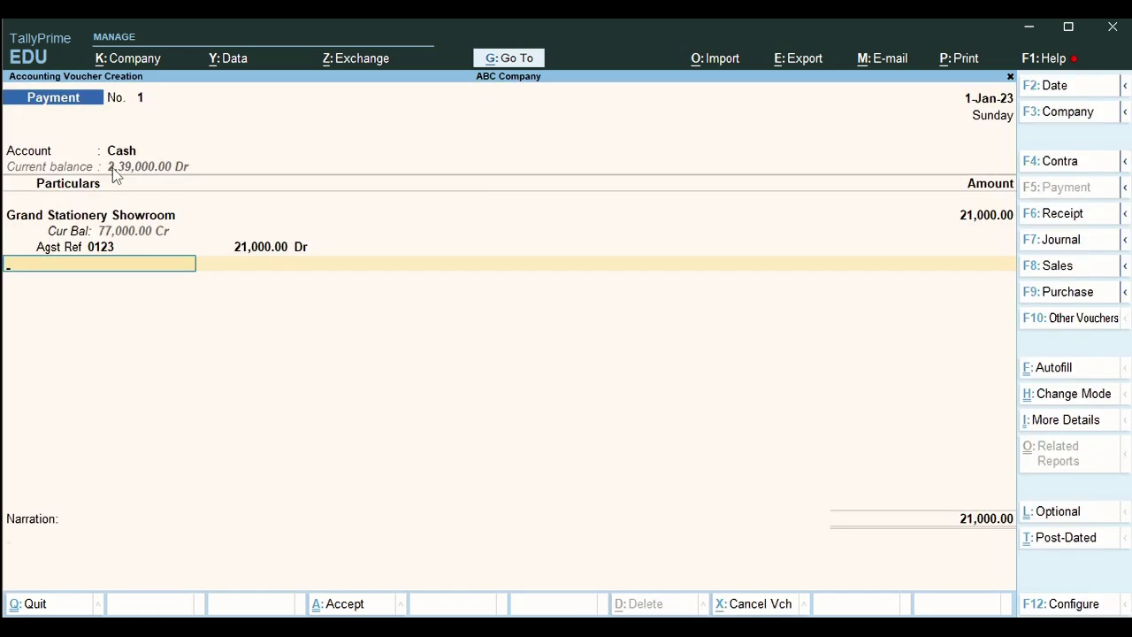
- Enter the narration "Payment for machinery" and save the payment voucher
{"action": "key", "text": "Return"}
{"action": "key", "text": "Return"}
{"action": "key", "text": "Escape"}
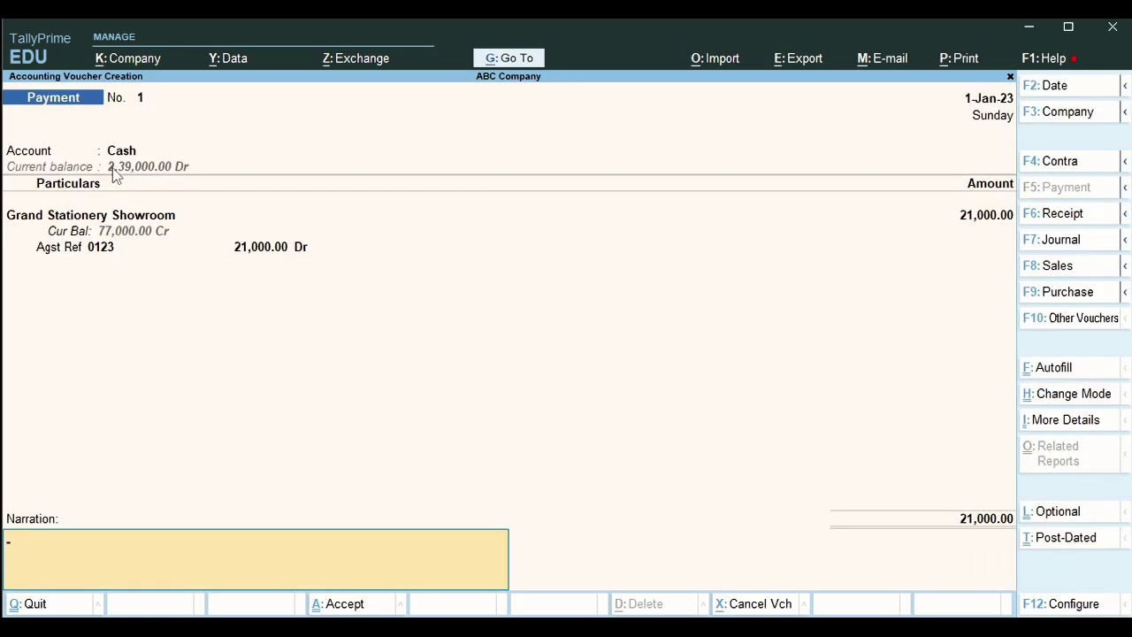
{"action": "type", "text": "Payment for machinery"}
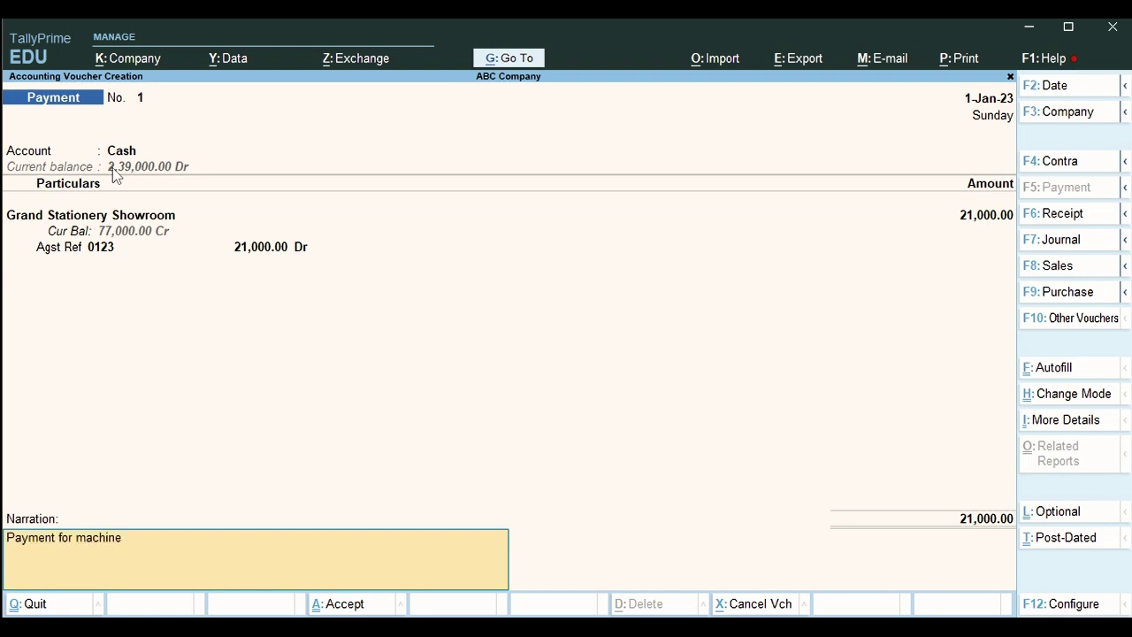
{"action": "key", "text": "Return"}
{"action": "key", "text": "Return"}
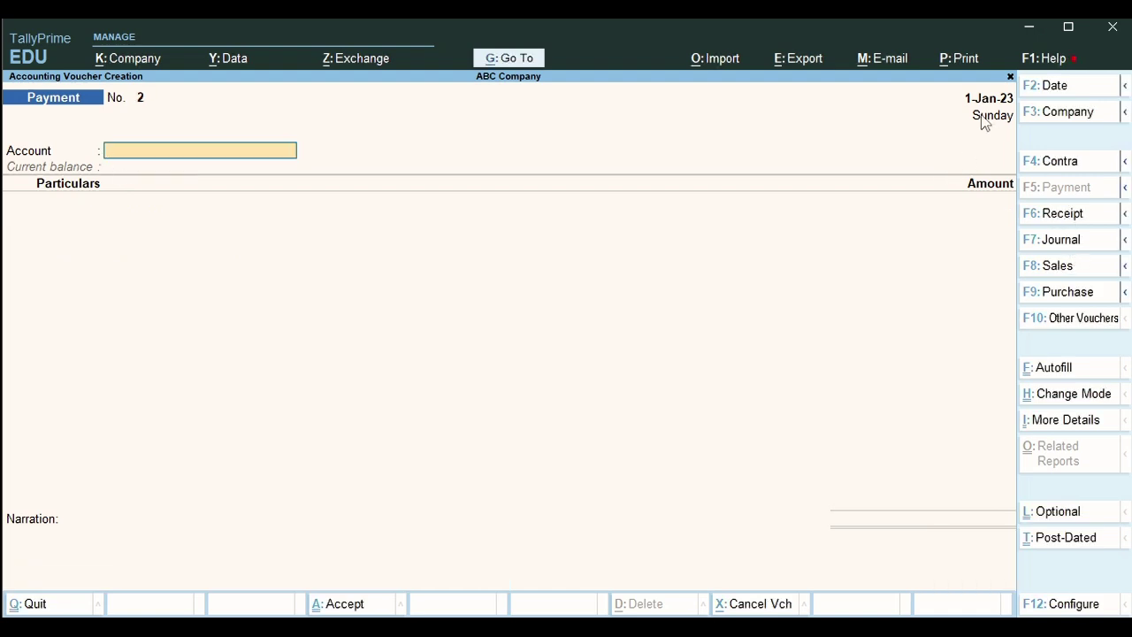
- Start a journal voucher and set its date to 31.12.23
{"action": "left_click", "coordinate": [1065, 244]}
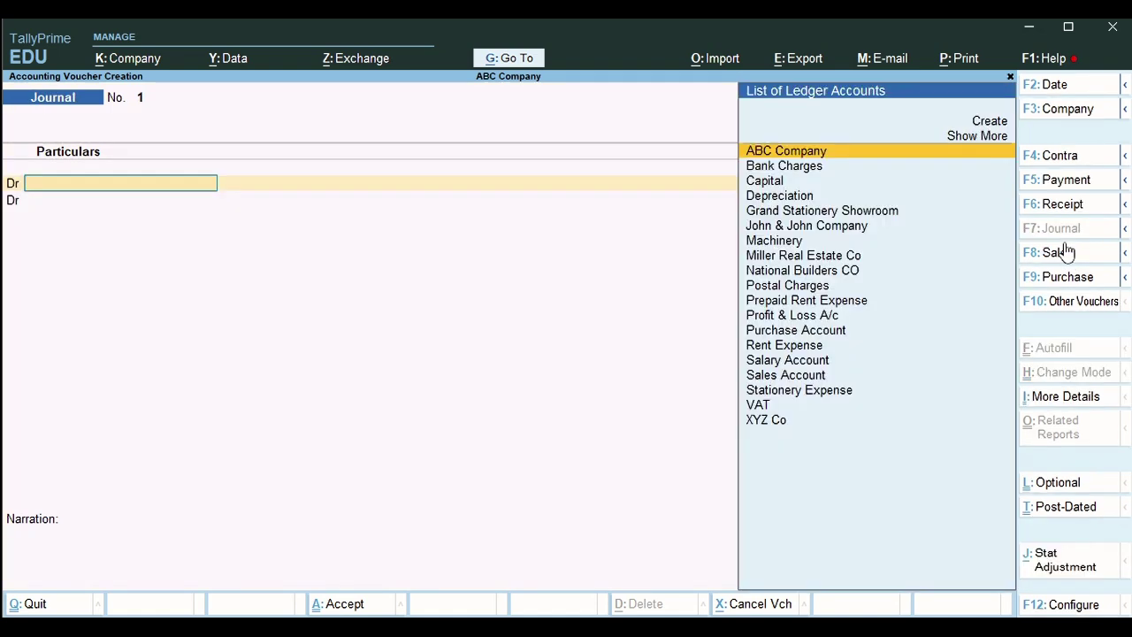
{"action": "left_click", "coordinate": [1067, 88]}
{"action": "type", "text": "31.12.23"}
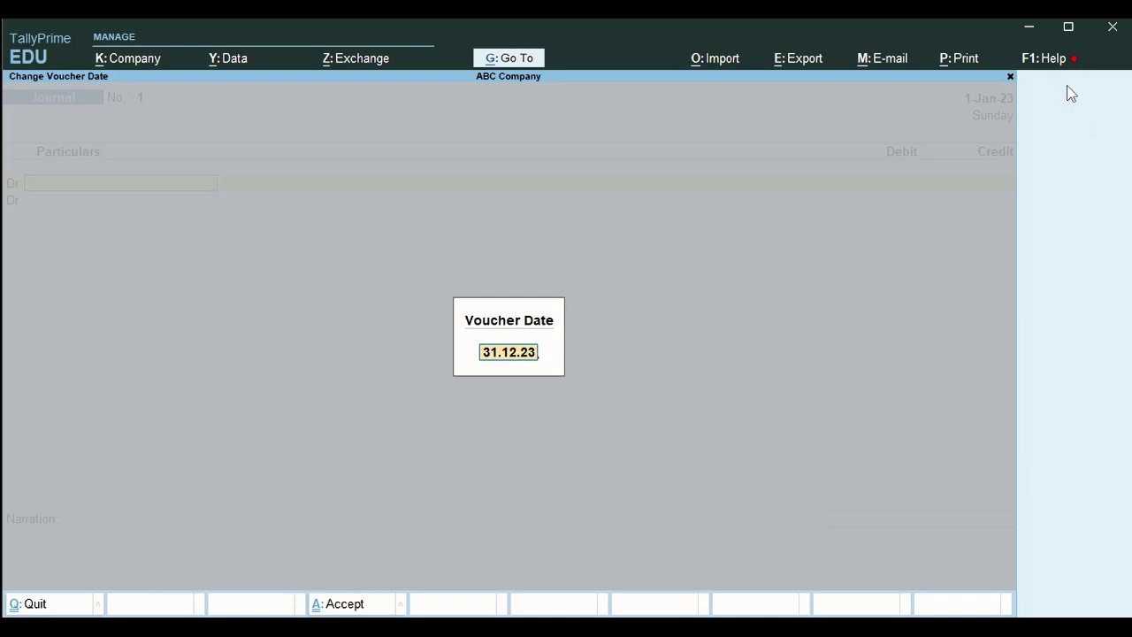
{"action": "key", "text": "Return"}
- Debit the Depreciation ledger with 3,800 in the journal voucher
{"action": "type", "text": "Depre"}
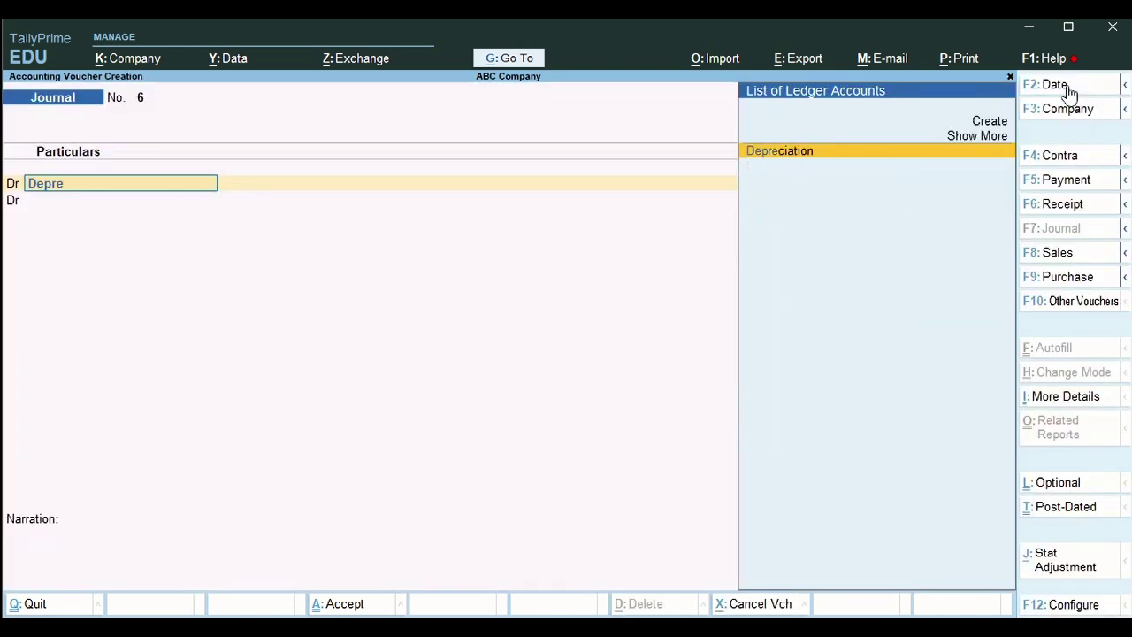
{"action": "key", "text": "Return"}
{"action": "type", "text": "3800"}
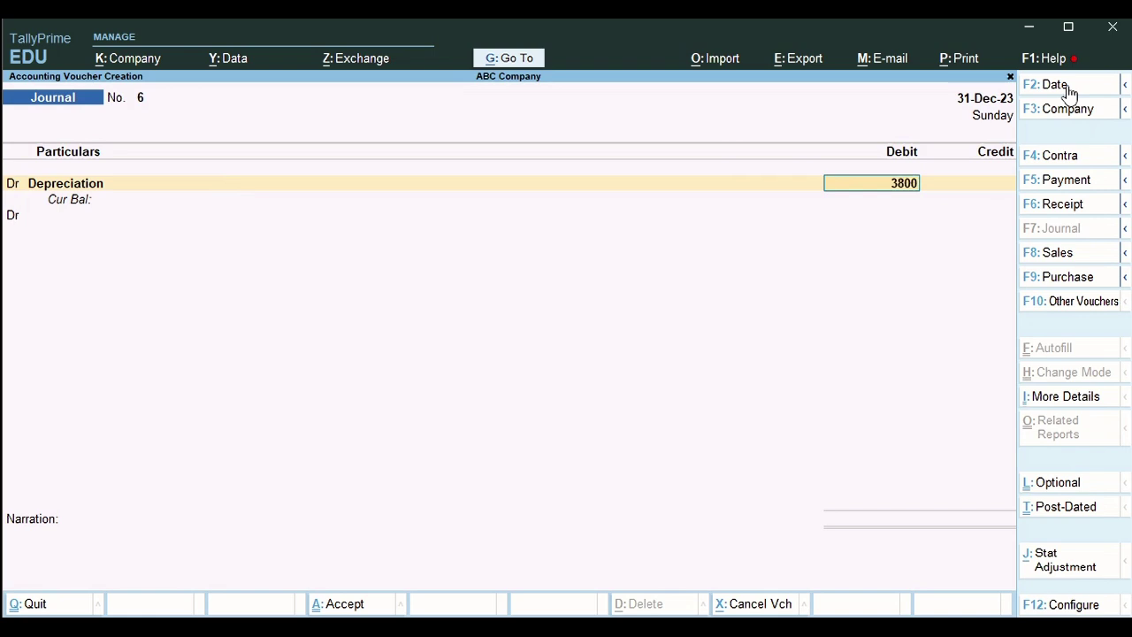
{"action": "key", "text": "Return"}
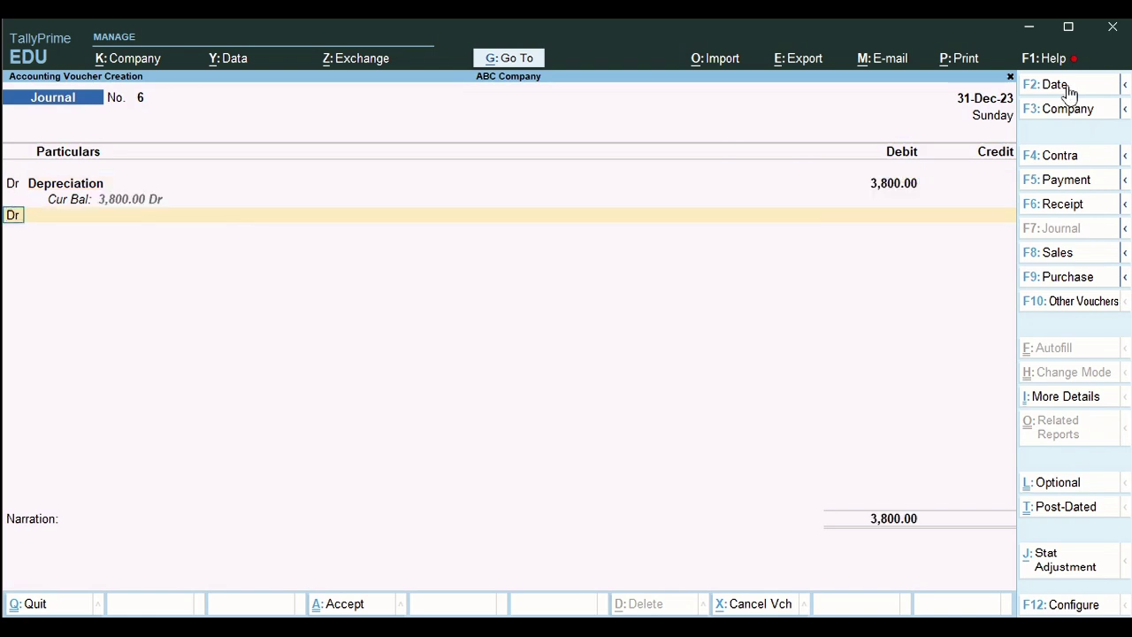
- Credit the Machinery ledger with 3,800 and save the journal voucher without a narration
{"action": "type", "text": "c"}
{"action": "key", "text": "Return"}
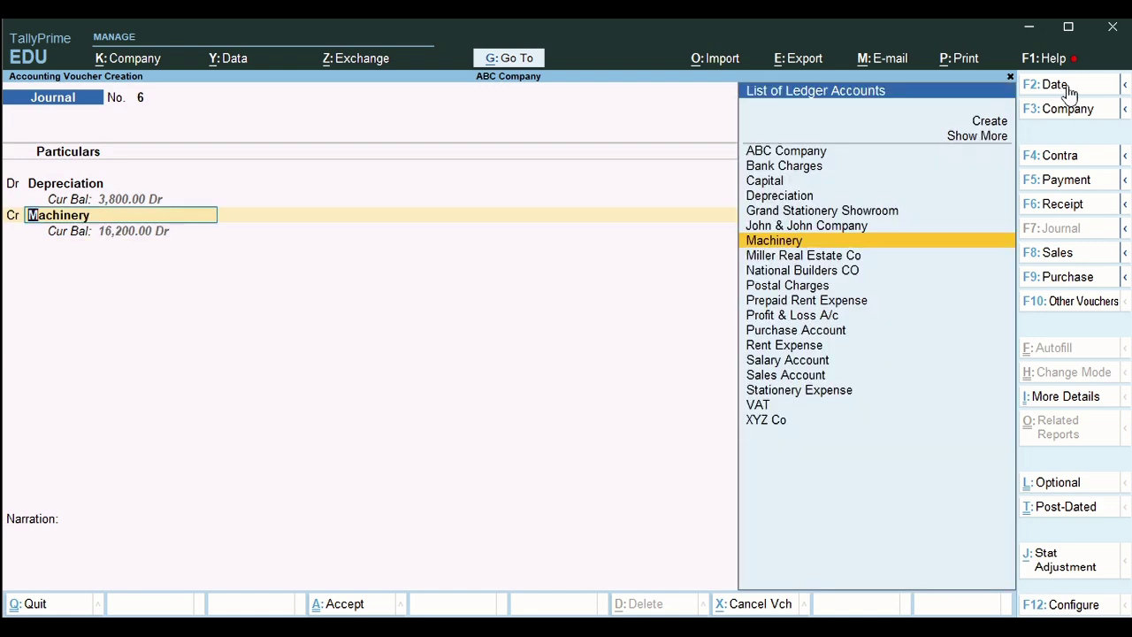
{"action": "key", "text": "Return"}
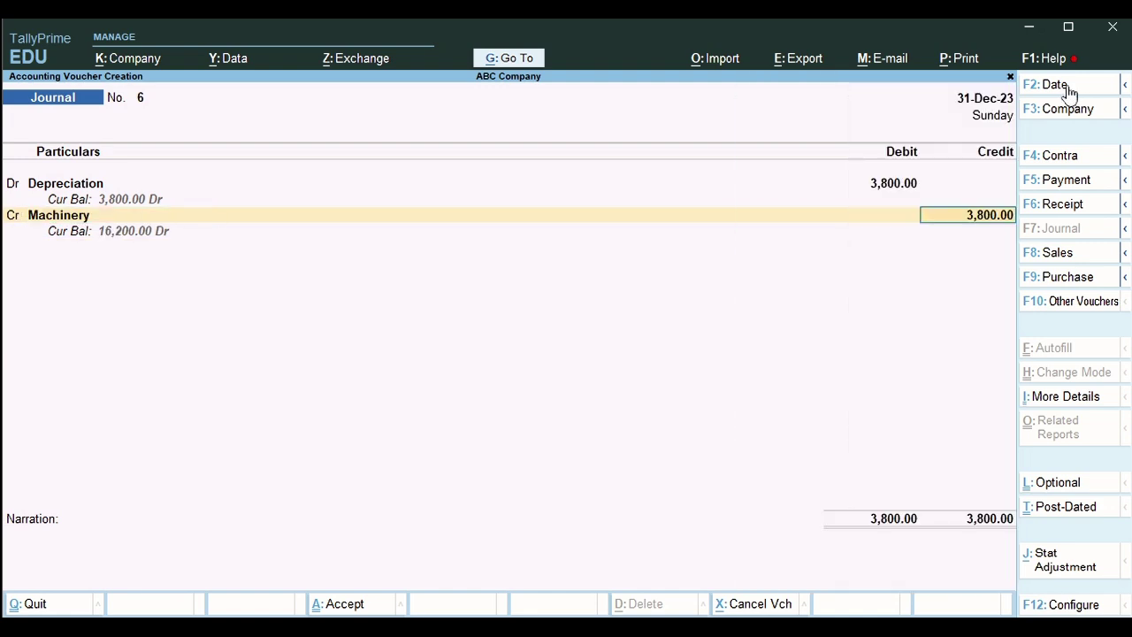
{"action": "key", "text": "Return"}
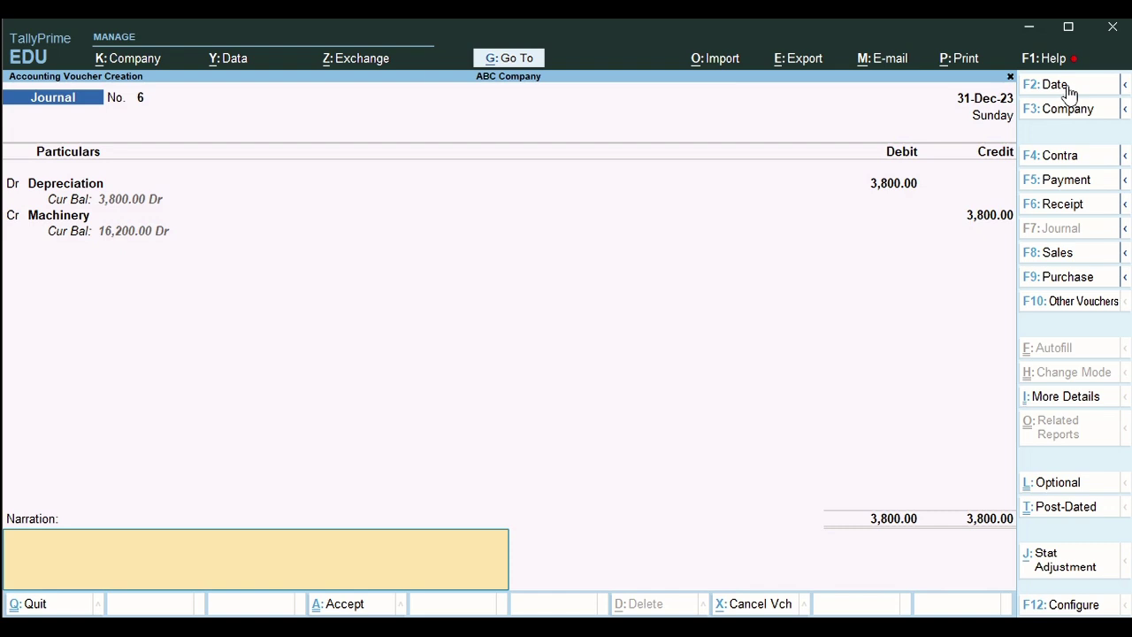
{"action": "key", "text": "Return"}
{"action": "key", "text": "Return"}
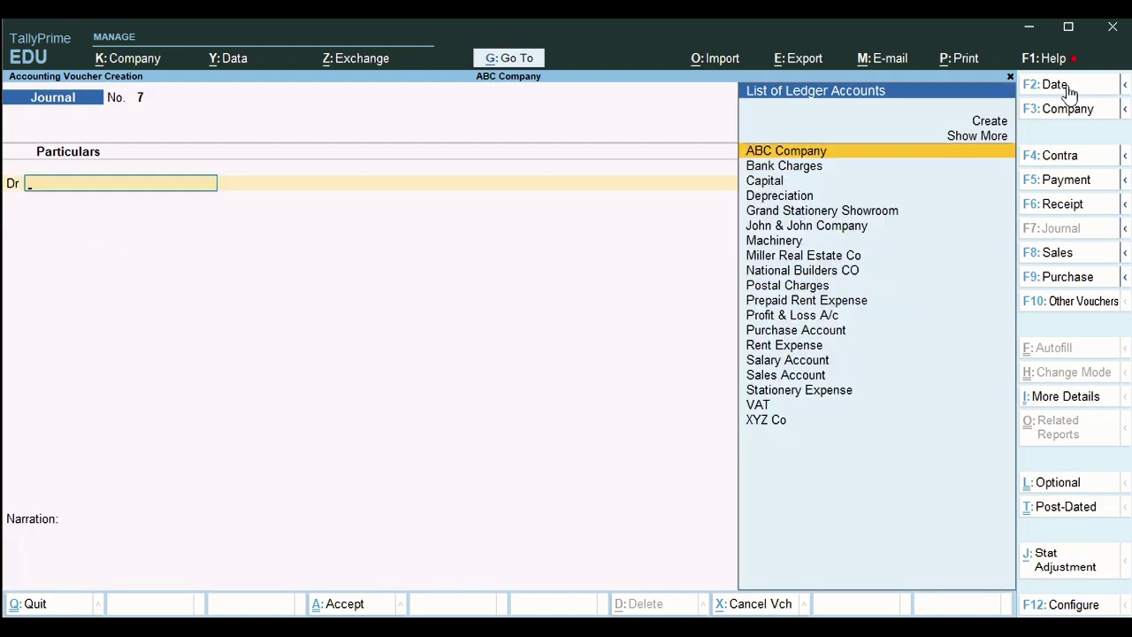
- Choose Depreciation as the debit ledger in the new journal voucher and open its ledger master for alteration
{"action": "type", "text": "Der"}
{"action": "key", "text": "BackSpace"}
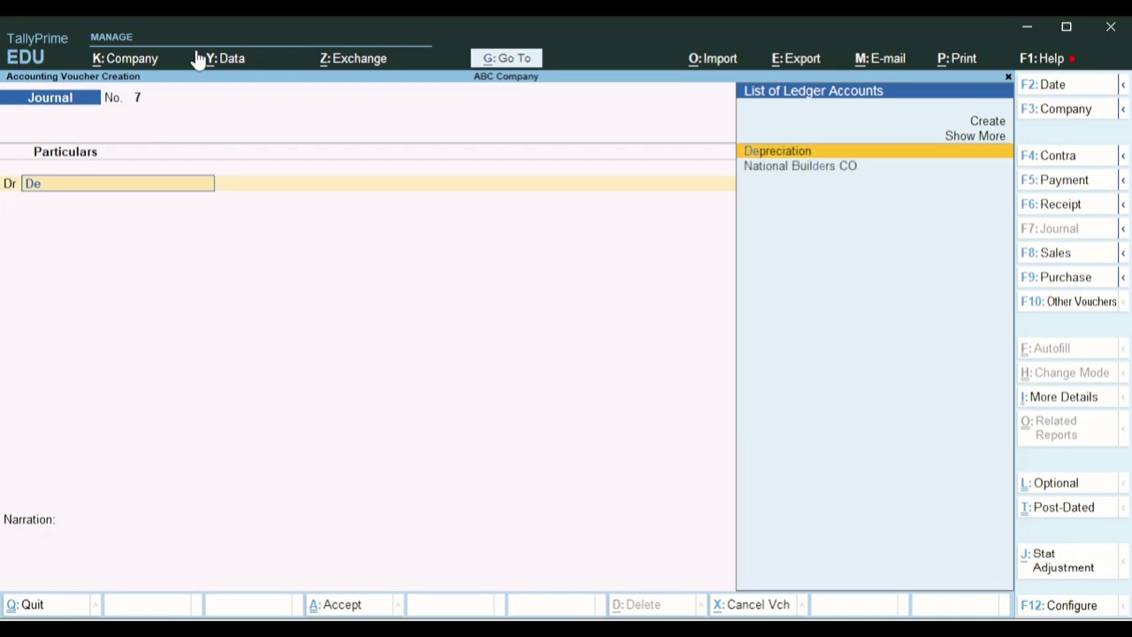
{"action": "key", "text": "Return"}
{"action": "key", "text": "BackSpace"}
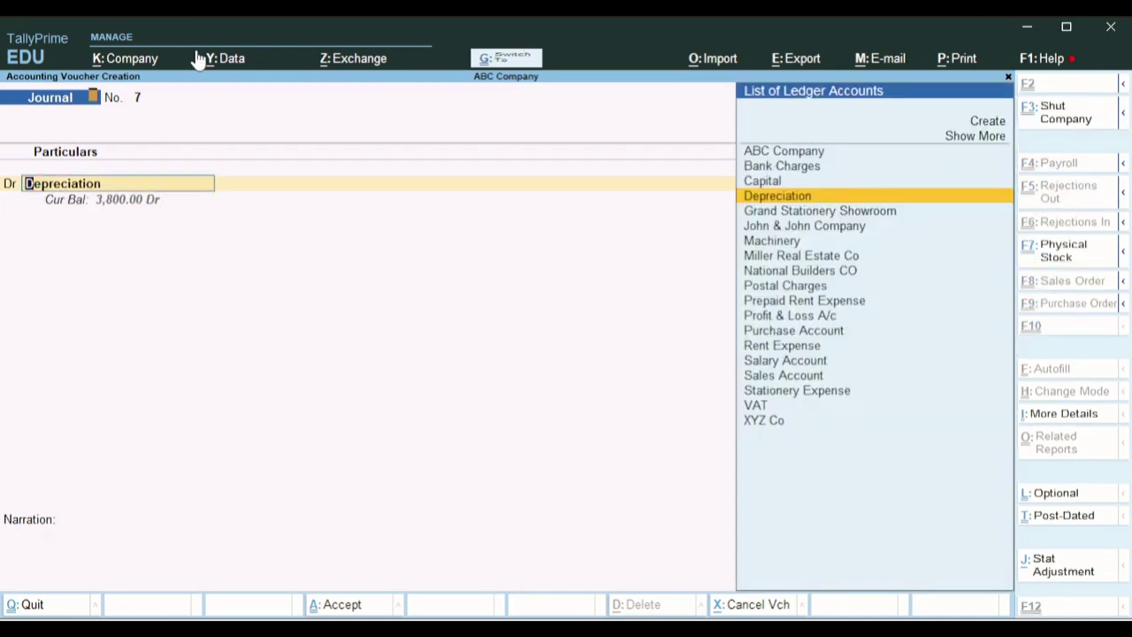
{"action": "key", "text": "ctrl+Return"}
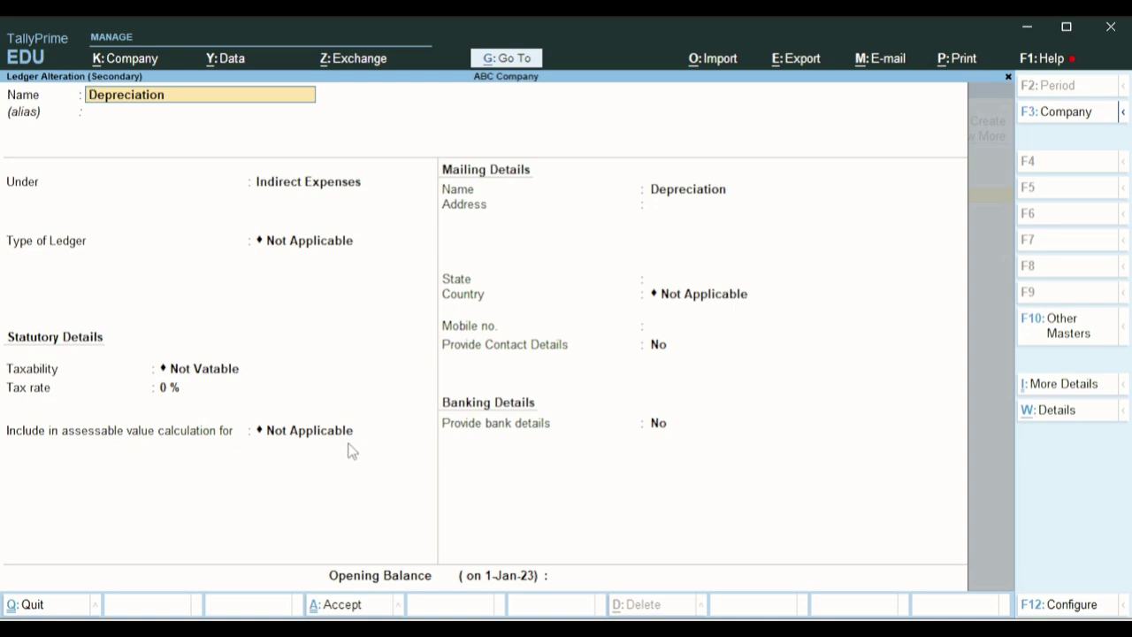
- Review the Depreciation ledger's group, ledger type and statutory settings without changing them
{"action": "key", "text": "Return"}
{"action": "key", "text": "Return"}
{"action": "key", "text": "Return"}
{"action": "key", "text": "Return"}
{"action": "key", "text": "Return"}
{"action": "key", "text": "Return"}
{"action": "key", "text": "Return"}
{"action": "key", "text": "Return"}
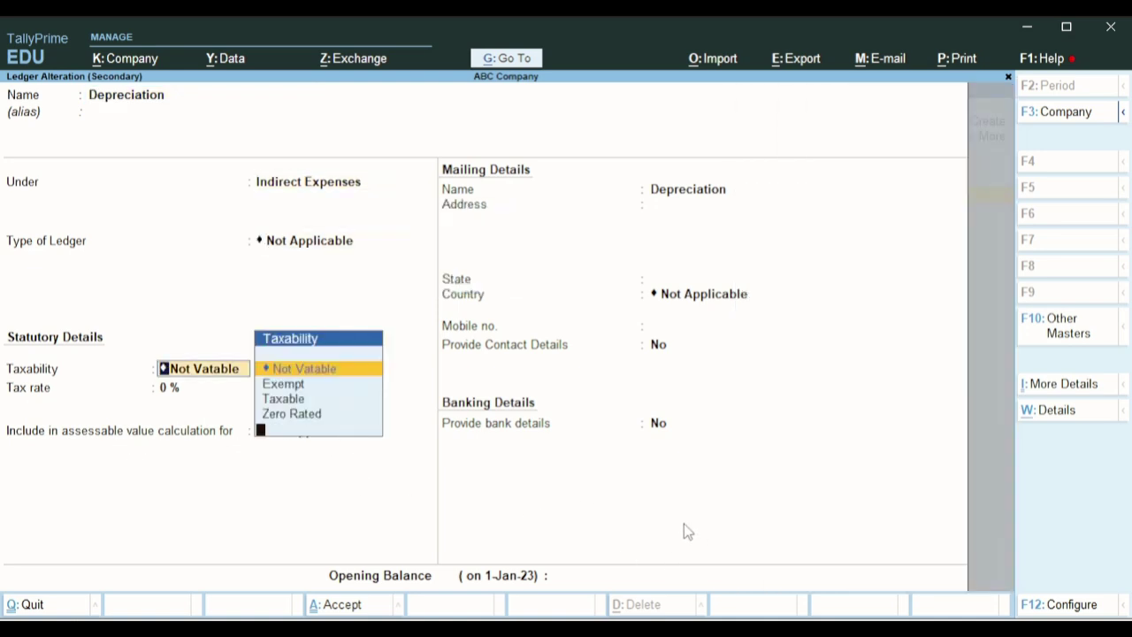
{"action": "key", "text": "Return"}
{"action": "key", "text": "Return"}
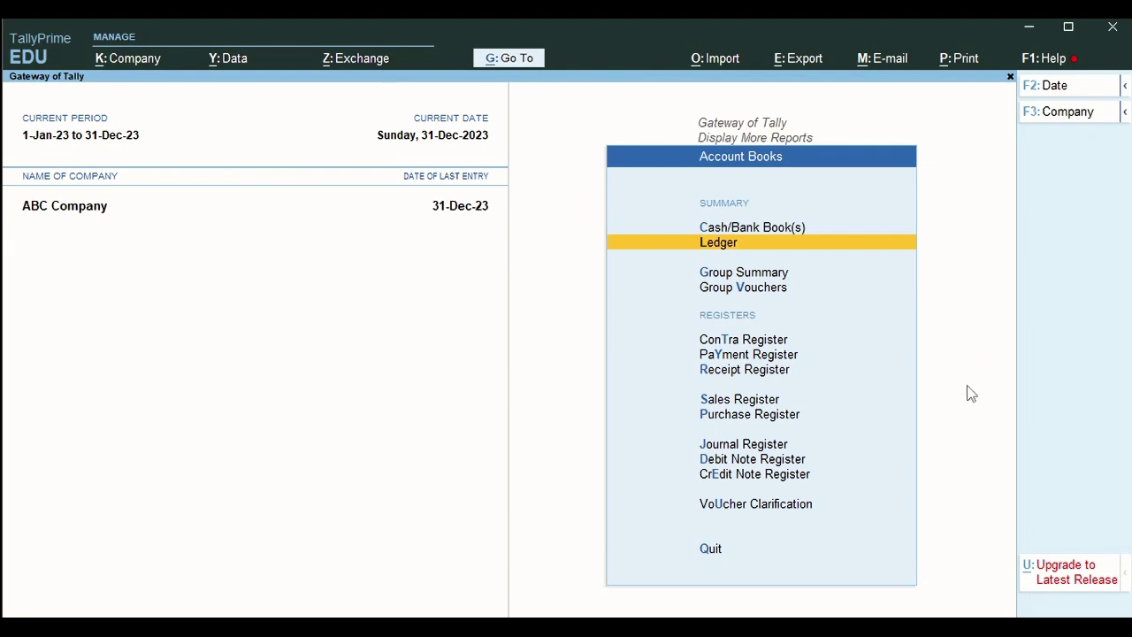
- Return to the Gateway of Tally and open the Profit & Loss A/c for the period 1-1-2023 to 31.12.23
{"action": "key", "text": "Escape"}
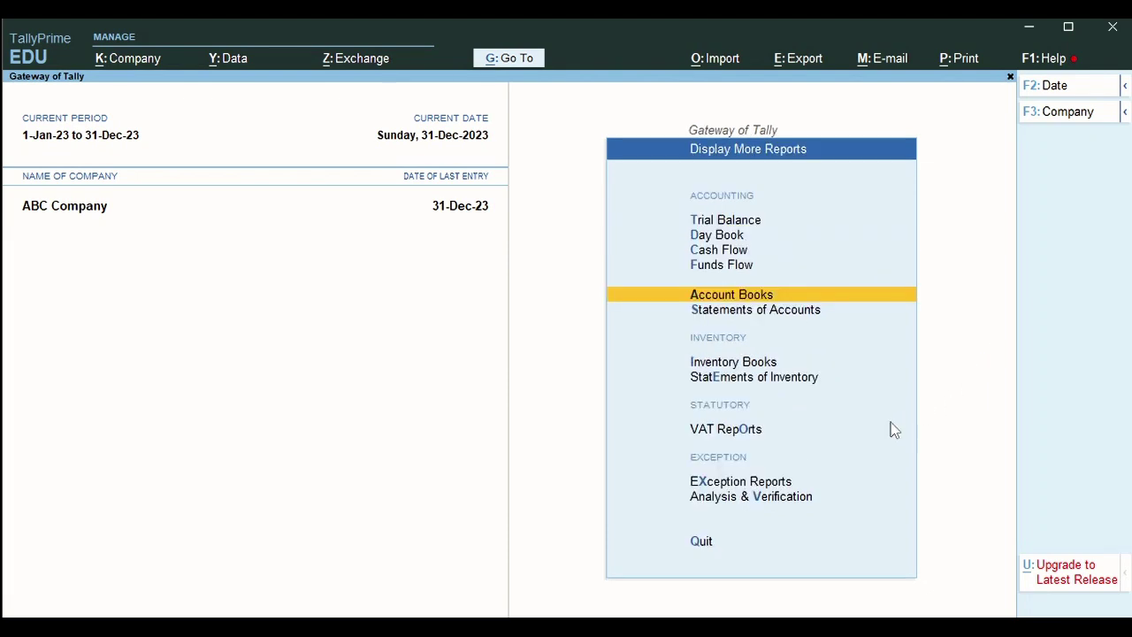
{"action": "key", "text": "Escape"}
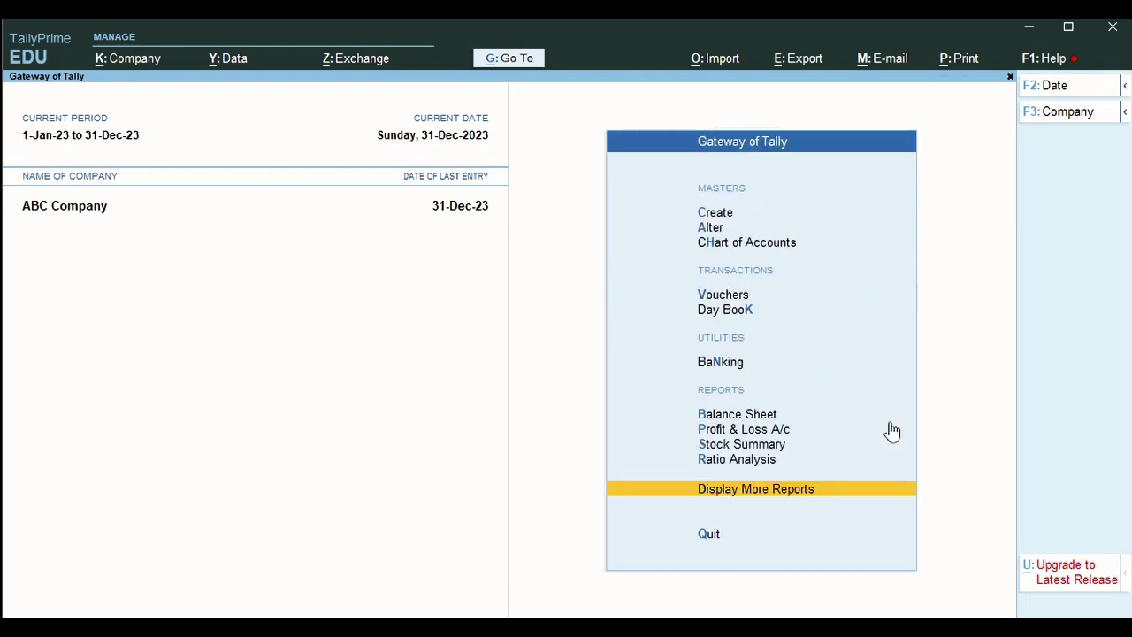
{"action": "key", "text": "p"}
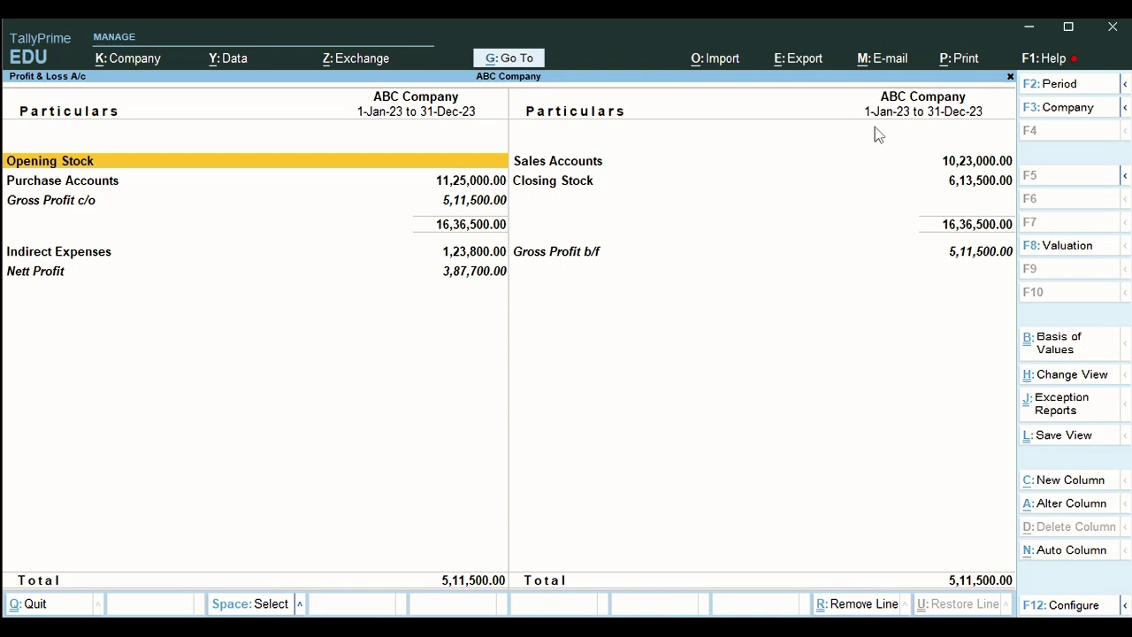
{"action": "left_click", "coordinate": [1056, 83]}
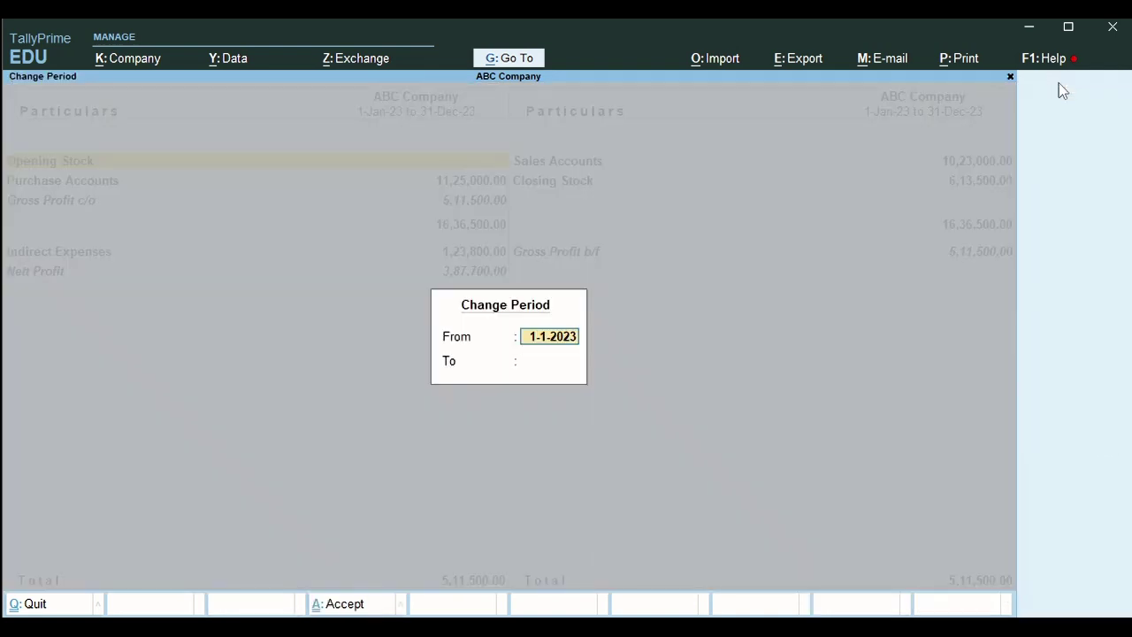
{"action": "key", "text": "Return"}
{"action": "type", "text": "31.1"}
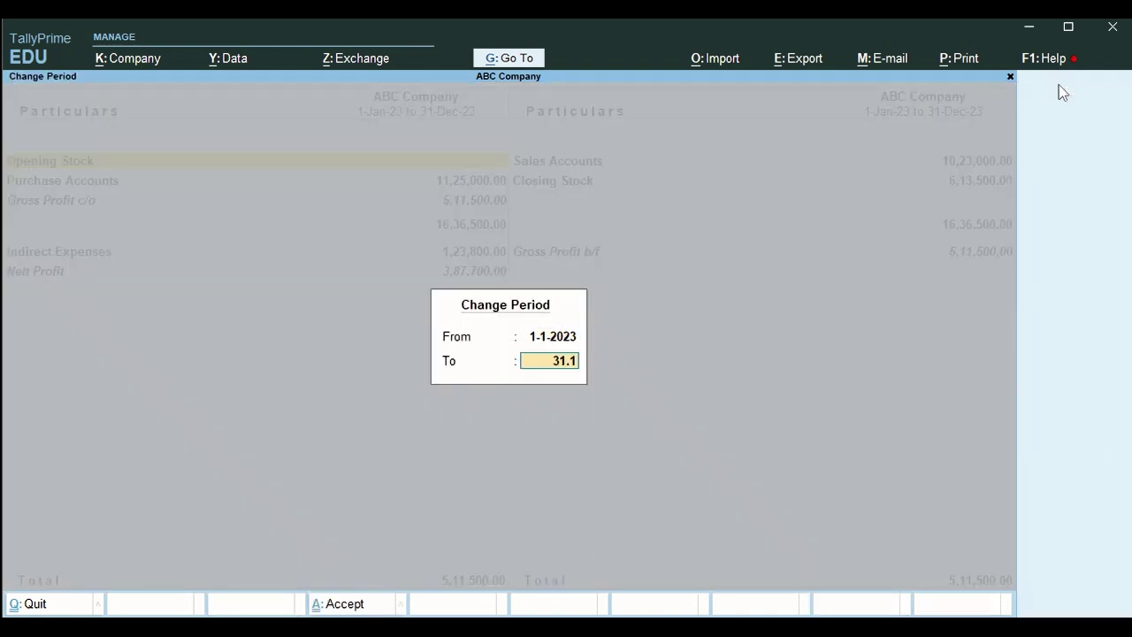
{"action": "type", "text": "2.23"}
{"action": "key", "text": "Return"}
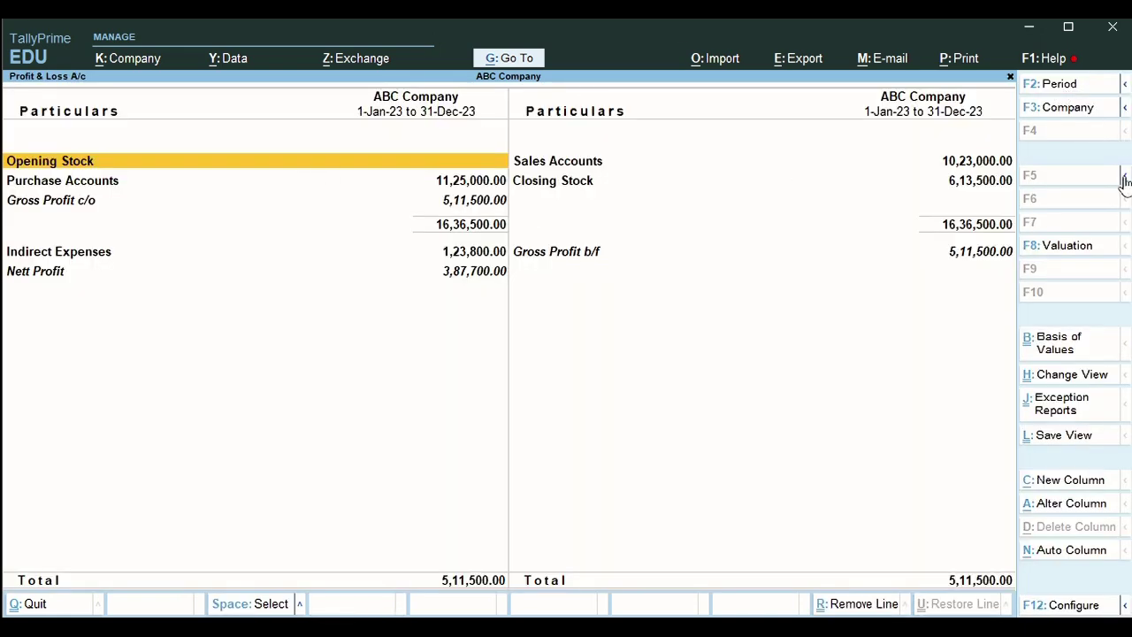
- Show the Profit & Loss A/c in detailed form and check the Depreciation line under Indirect Expenses
{"action": "mouse_move", "coordinate": [1125, 177]}
{"action": "left_click", "coordinate": [960, 203]}
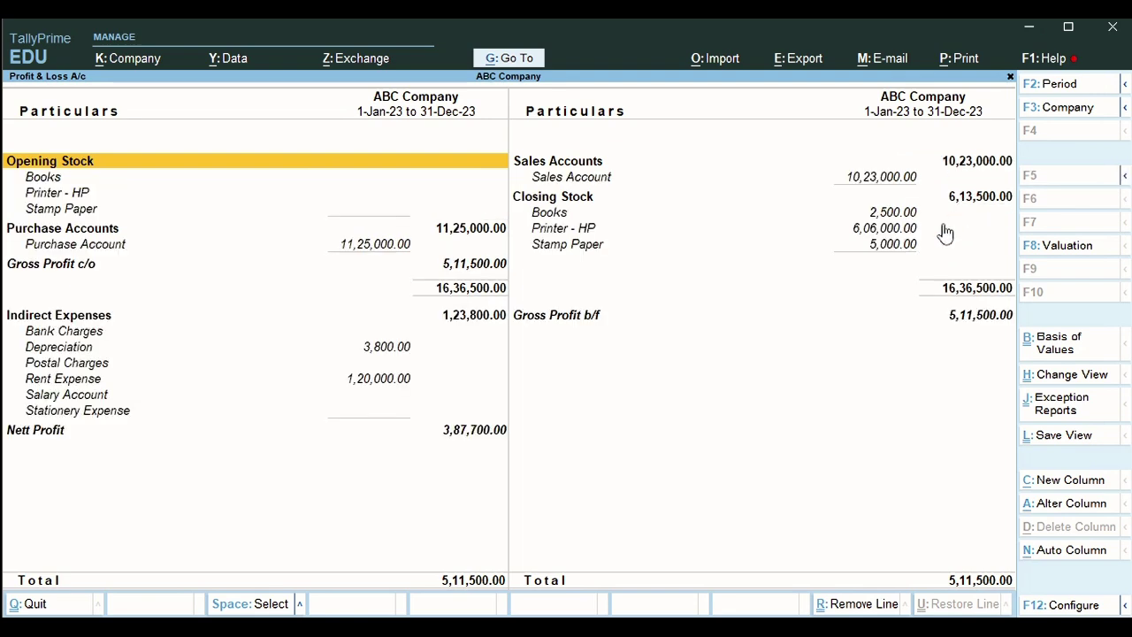
{"action": "left_click", "coordinate": [74, 351]}
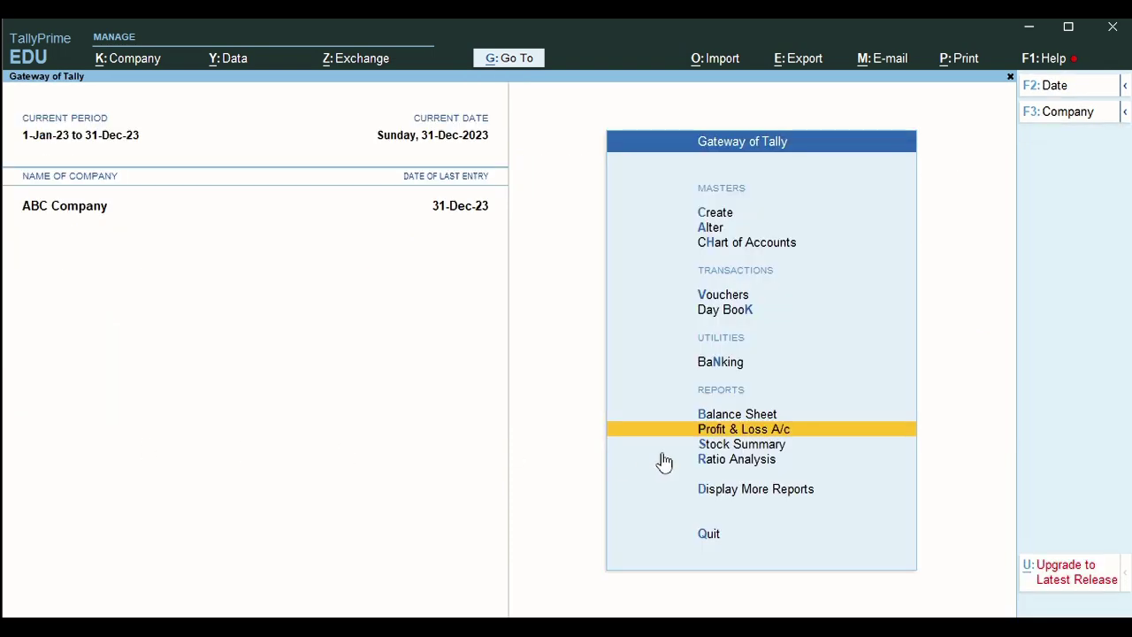
- Open the Balance Sheet and show it in detailed form
{"action": "key", "text": "b"}
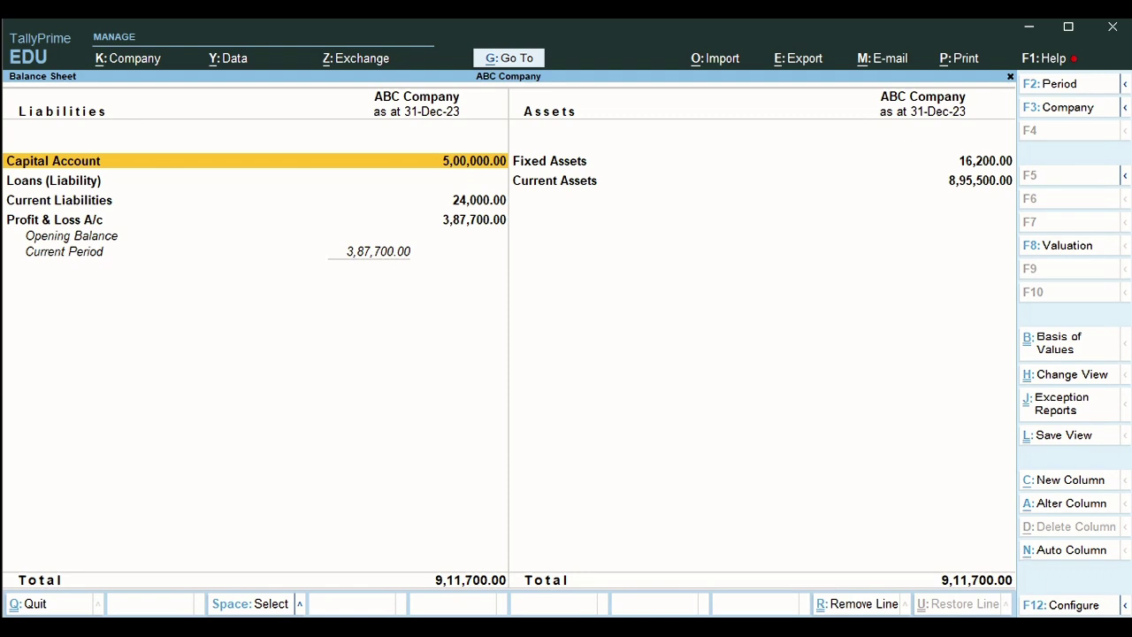
{"action": "left_click", "coordinate": [1124, 175]}
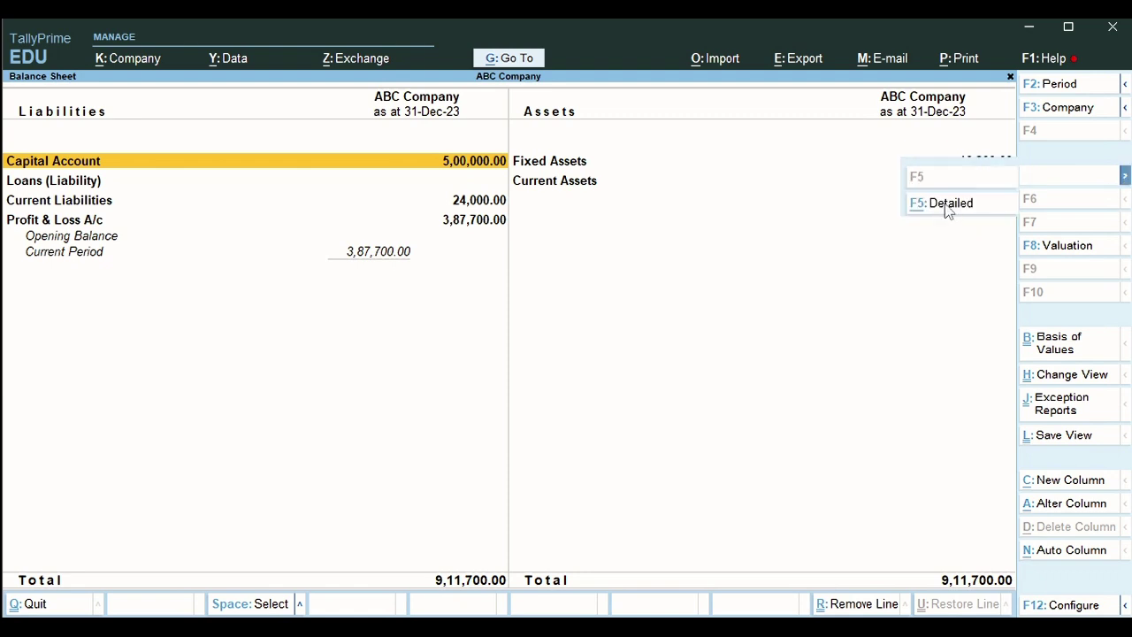
{"action": "left_click", "coordinate": [945, 205]}
- Open Machinery's monthly summary from Fixed Assets, examine its January debit and December credit, and return to the Gateway of Tally
{"action": "left_click", "coordinate": [560, 180]}
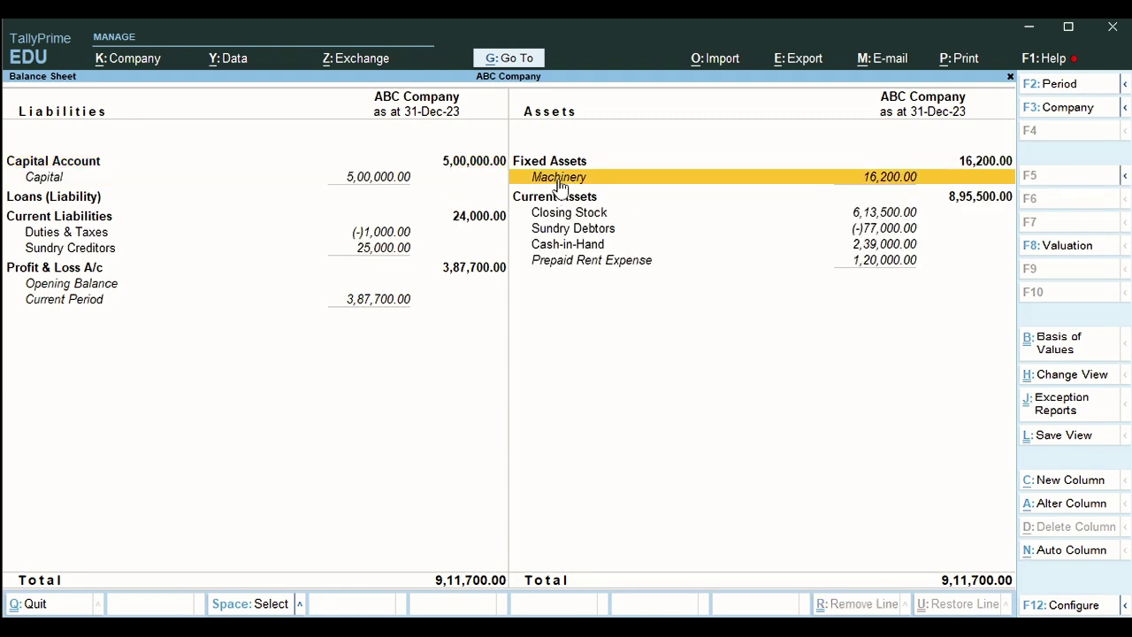
{"action": "left_click", "coordinate": [872, 183]}
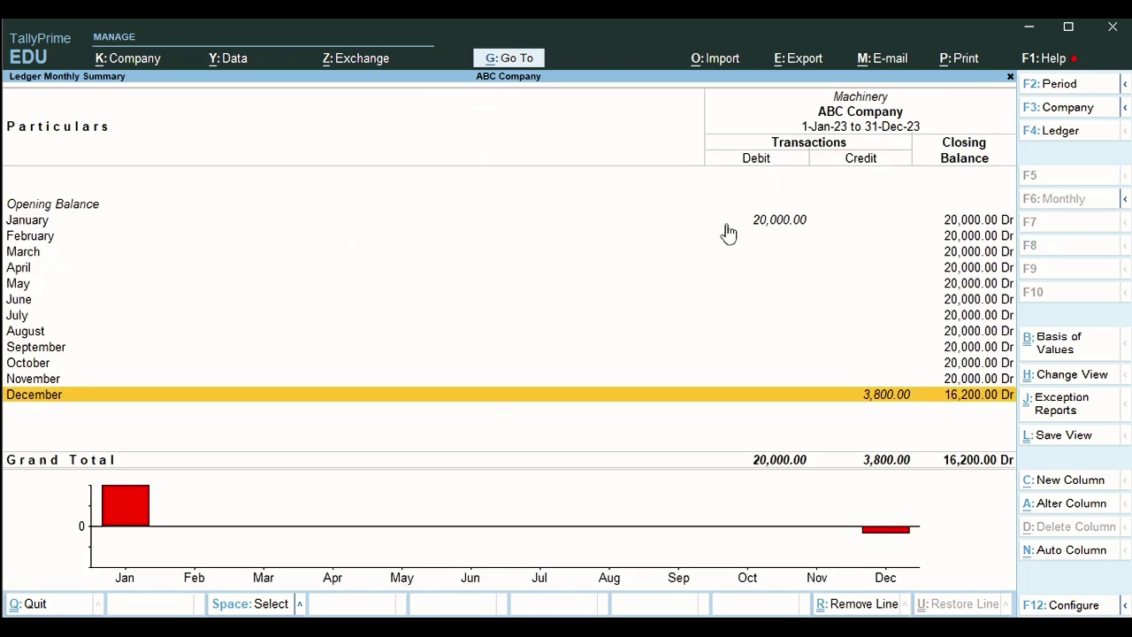
{"action": "left_click", "coordinate": [776, 223]}
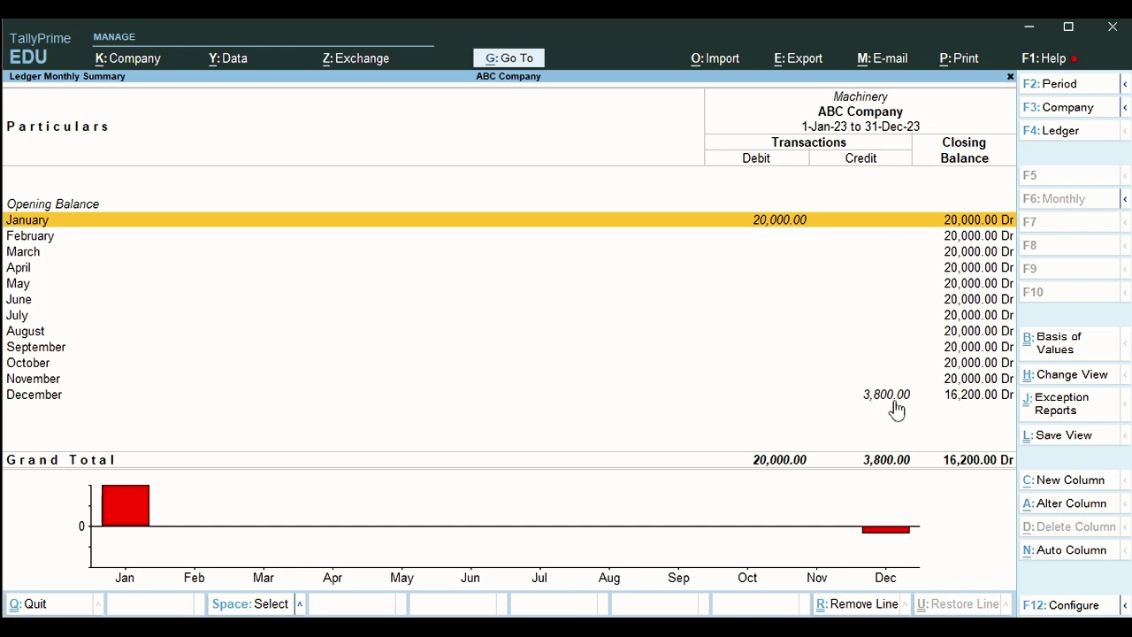
{"action": "left_click", "coordinate": [885, 243]}
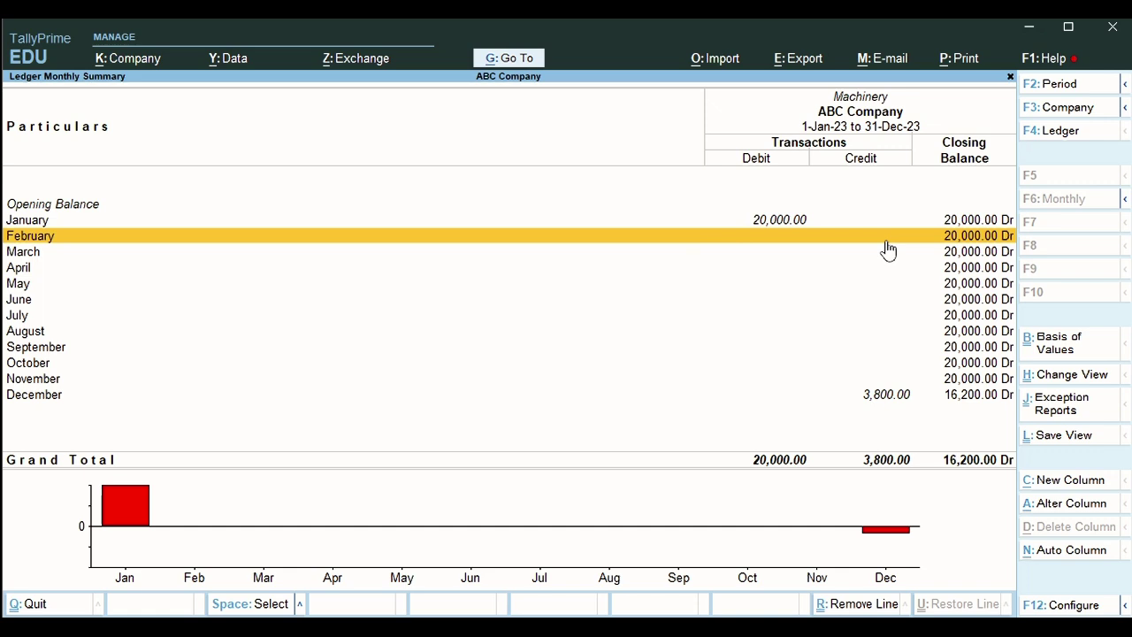
{"action": "left_click", "coordinate": [890, 396]}
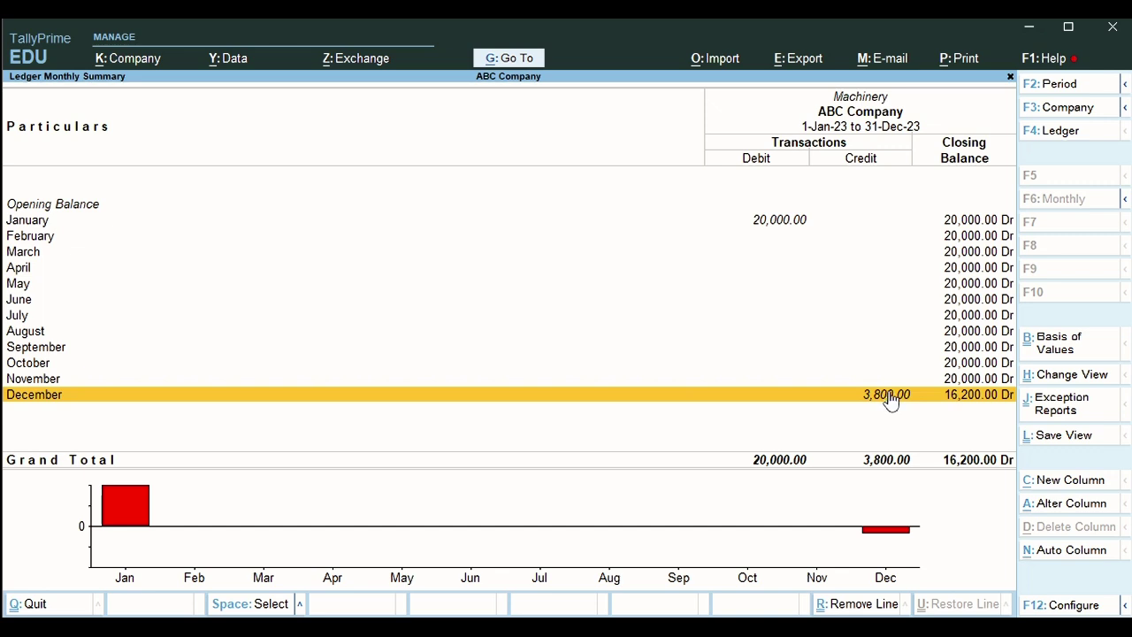
{"action": "left_click", "coordinate": [891, 248]}
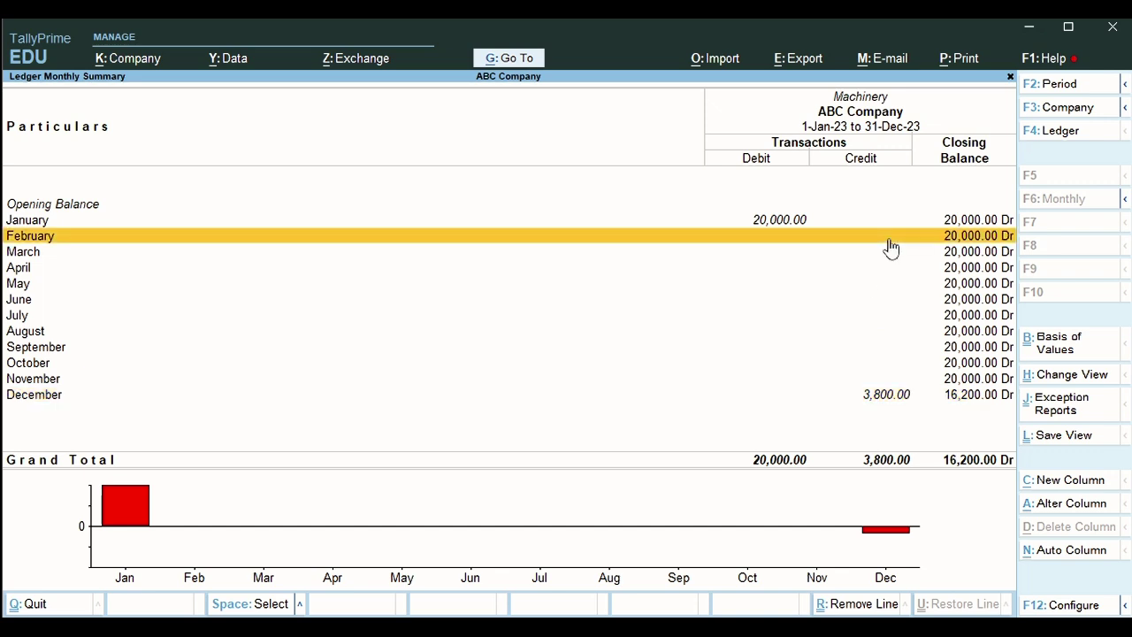
{"action": "left_click", "coordinate": [898, 400]}
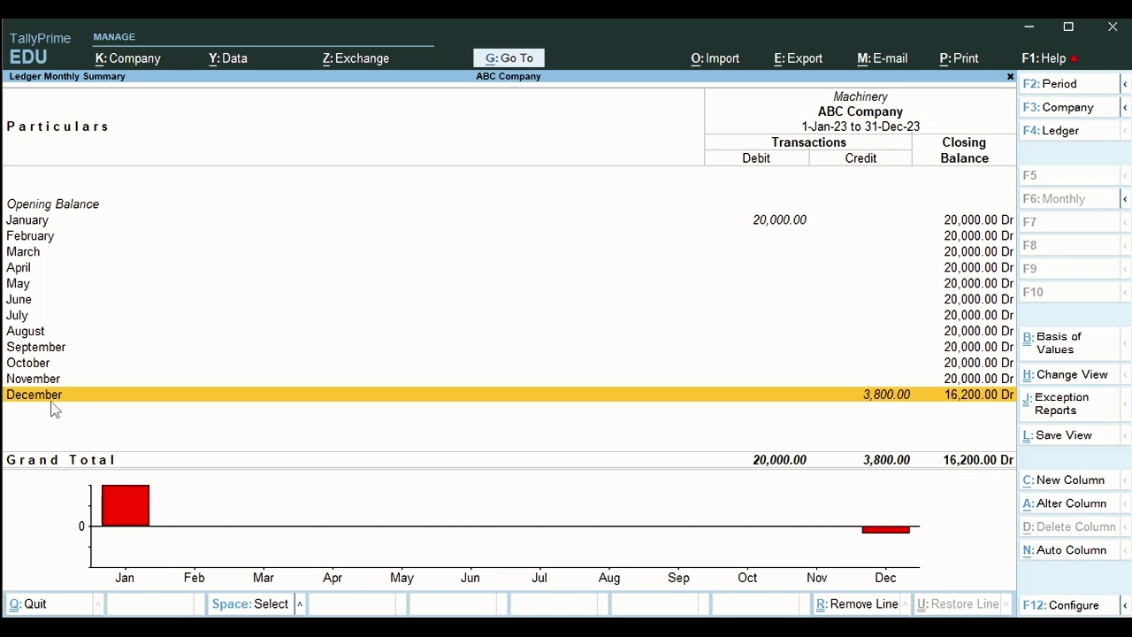
{"action": "key", "text": "Escape"}
{"action": "key", "text": "Escape"}
{"action": "key", "text": "Escape"}
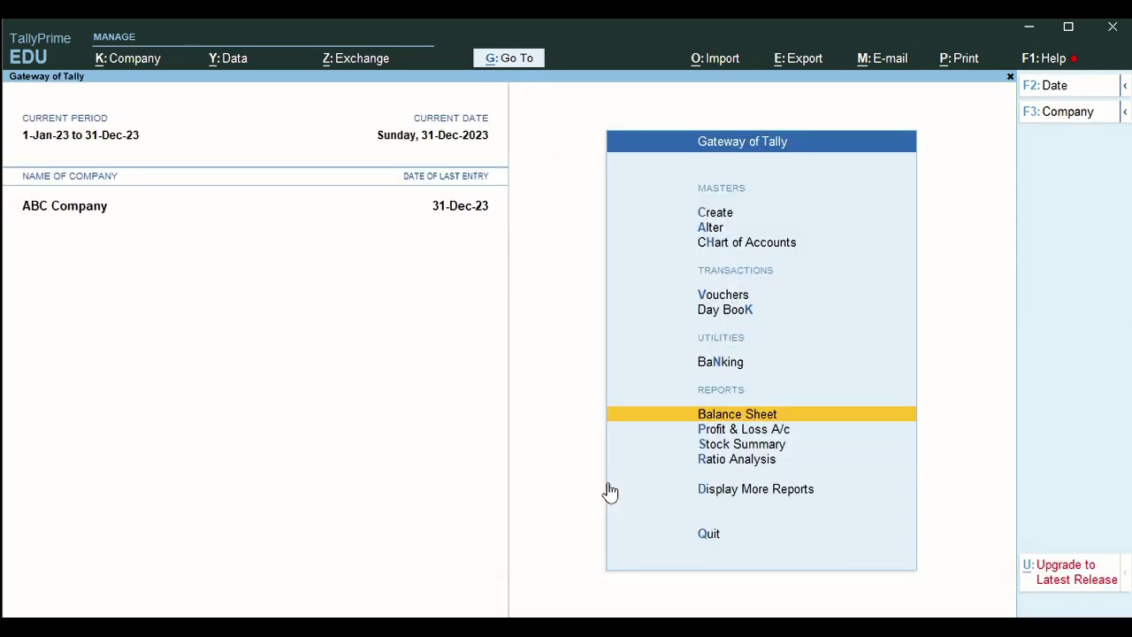